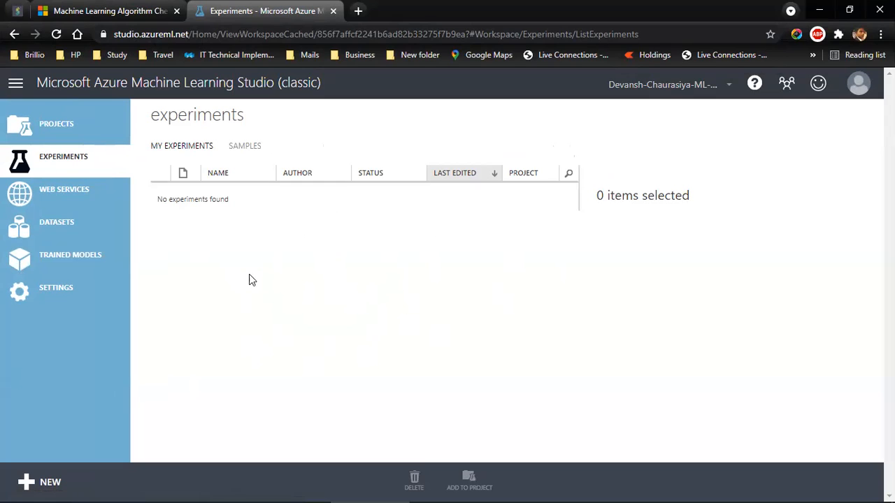
# Step: Check the workspace's projects and datasets, and return to the experiments list
pyautogui.click(76, 131)
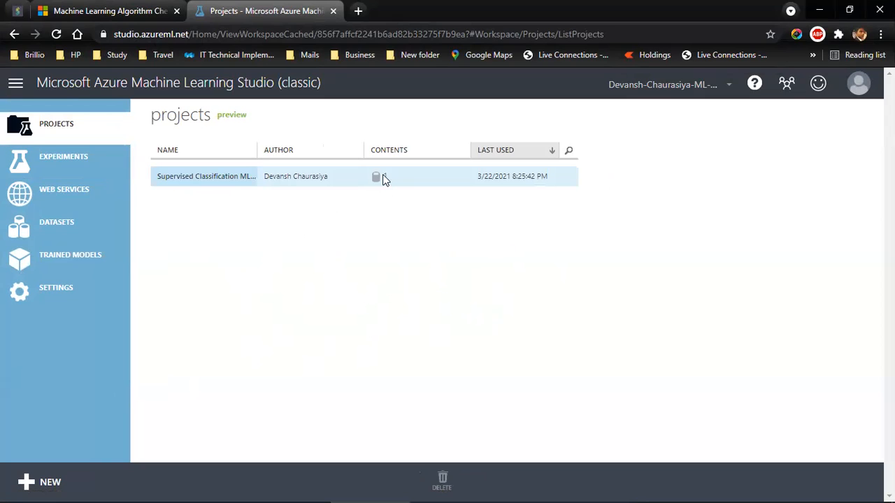
pyautogui.click(65, 222)
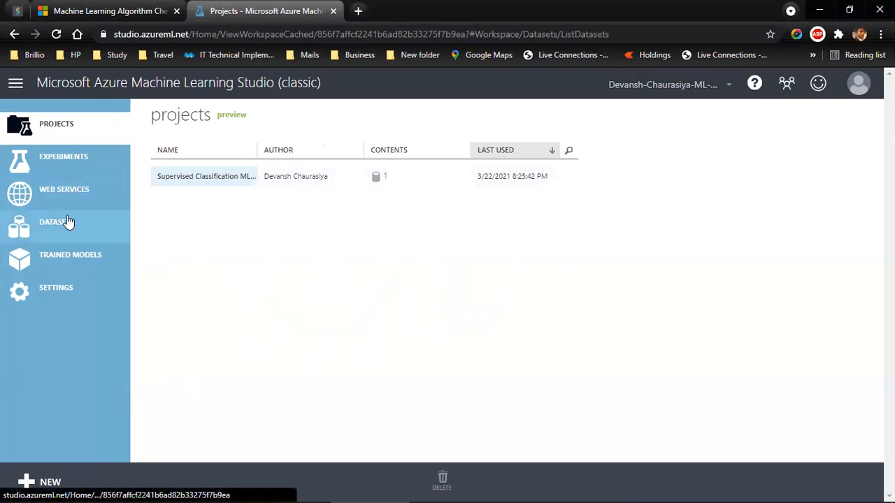
pyautogui.click(63, 158)
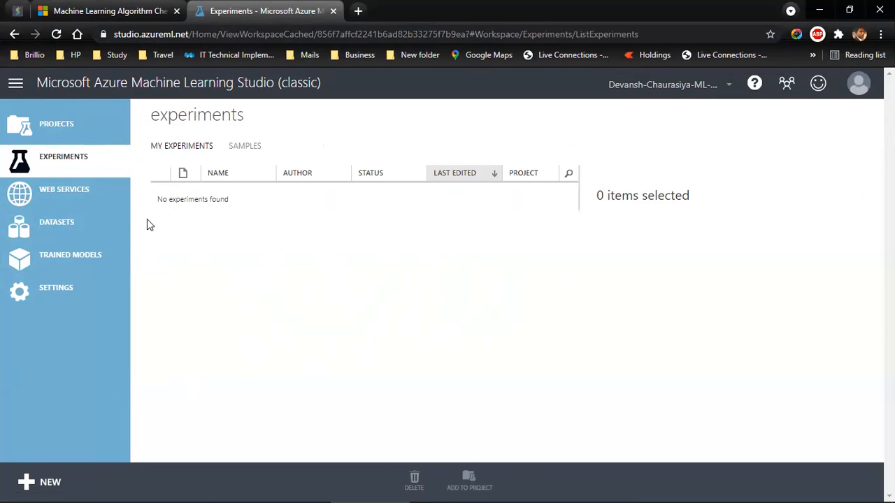
pyautogui.click(550, 282)
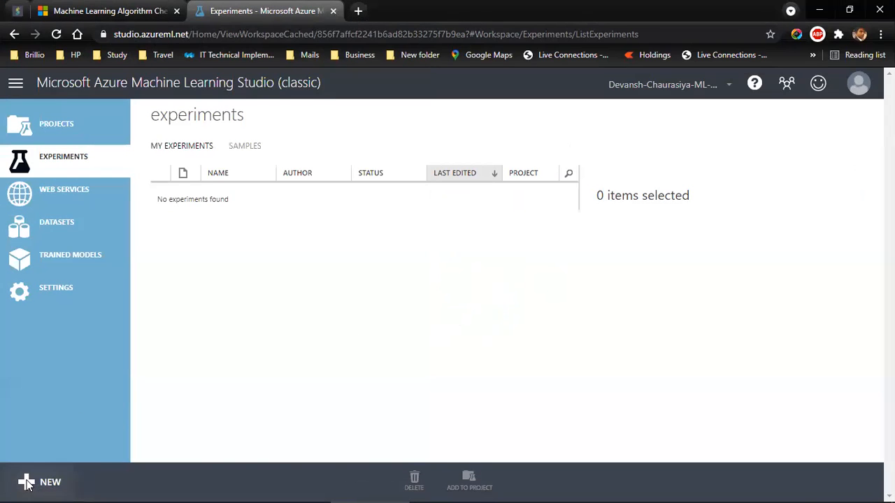
# Step: Create a blank experiment and place the saved Sunk Ship.csv dataset on its canvas
pyautogui.click(26, 482)
pyautogui.click(212, 352)
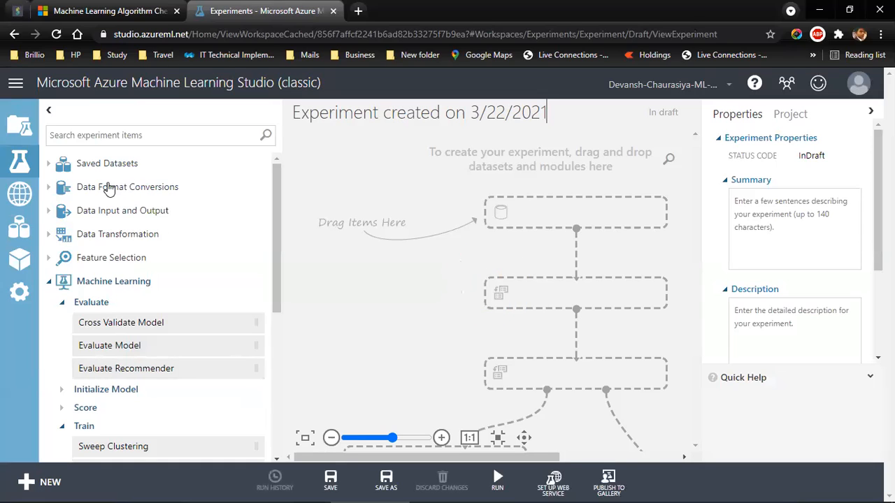
pyautogui.click(48, 165)
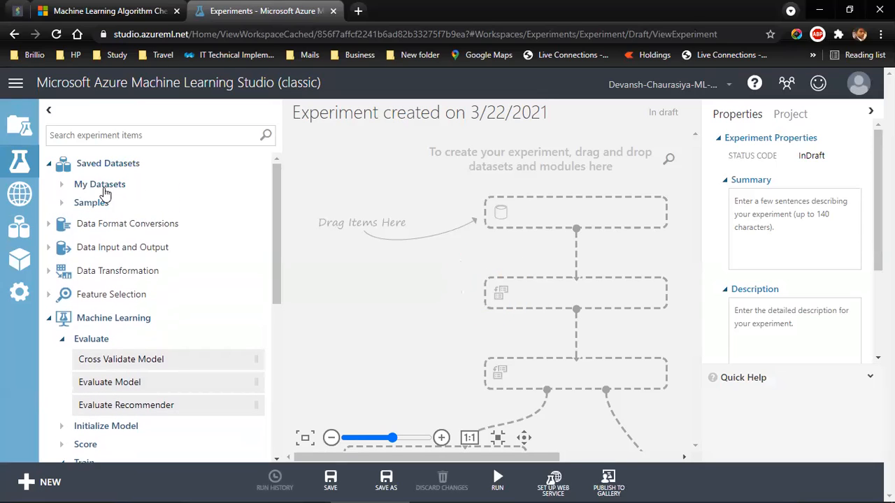
pyautogui.click(62, 184)
pyautogui.click(179, 205)
pyautogui.moveTo(402, 204); pyautogui.dragTo(552, 218)
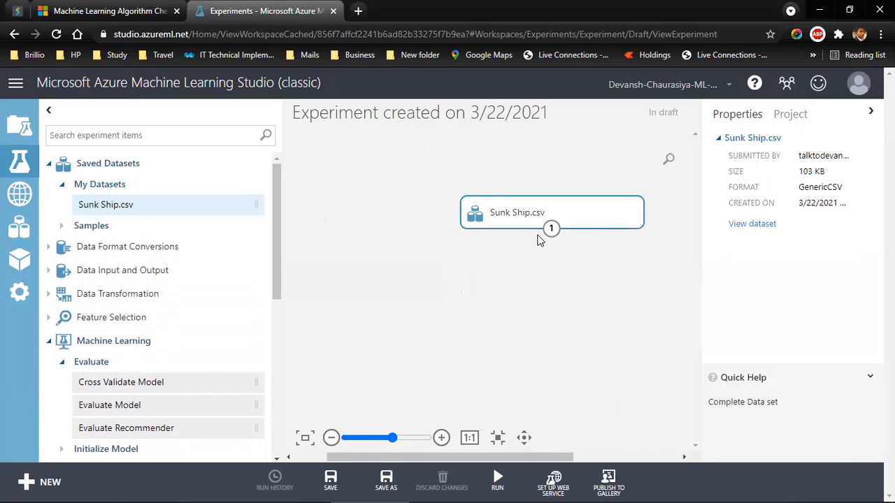
# Step: Visualize the Sunk Ship.csv dataset, look through its columns and close the preview
pyautogui.rightClick(551, 230)
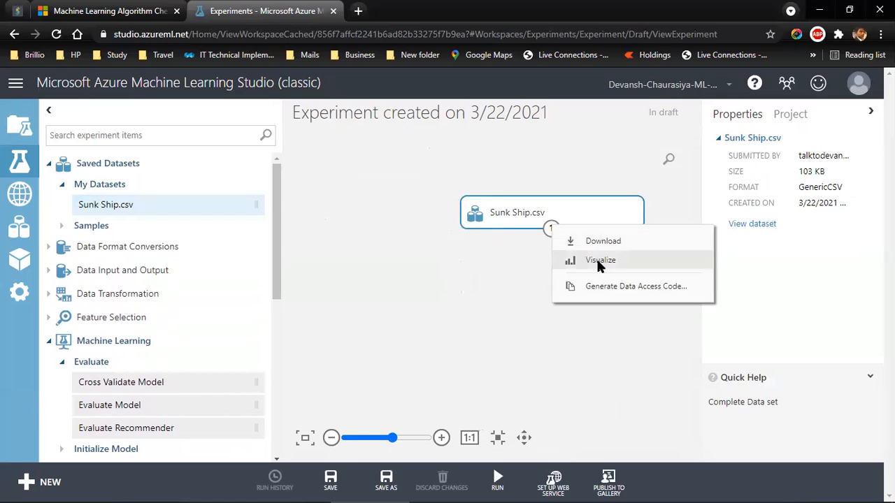
pyautogui.click(600, 260)
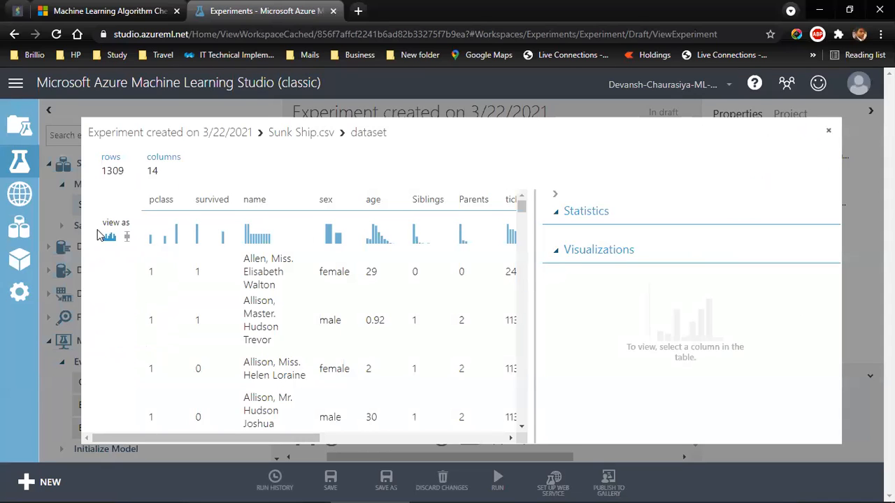
pyautogui.moveTo(297, 439)
pyautogui.mouseDown()
pyautogui.moveTo(512, 435)
pyautogui.moveTo(300, 439)
pyautogui.mouseUp()
pyautogui.click(829, 131)
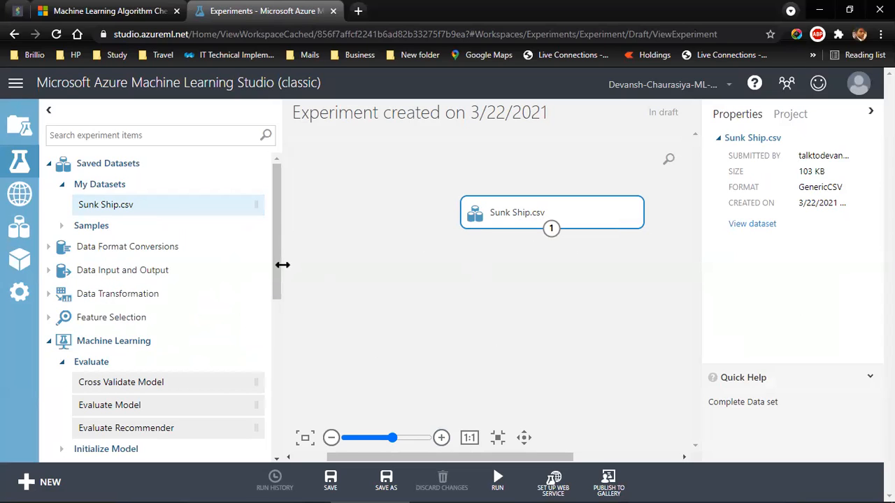
# Step: Add a Select Columns in Dataset module from the data manipulation modules below the Sunk Ship.csv dataset
pyautogui.moveTo(279, 265); pyautogui.dragTo(273, 353)
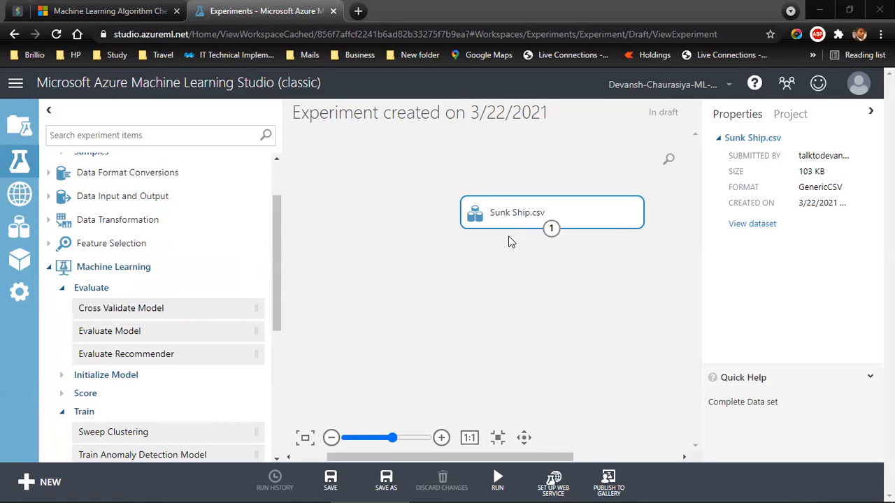
pyautogui.moveTo(278, 234); pyautogui.dragTo(282, 171)
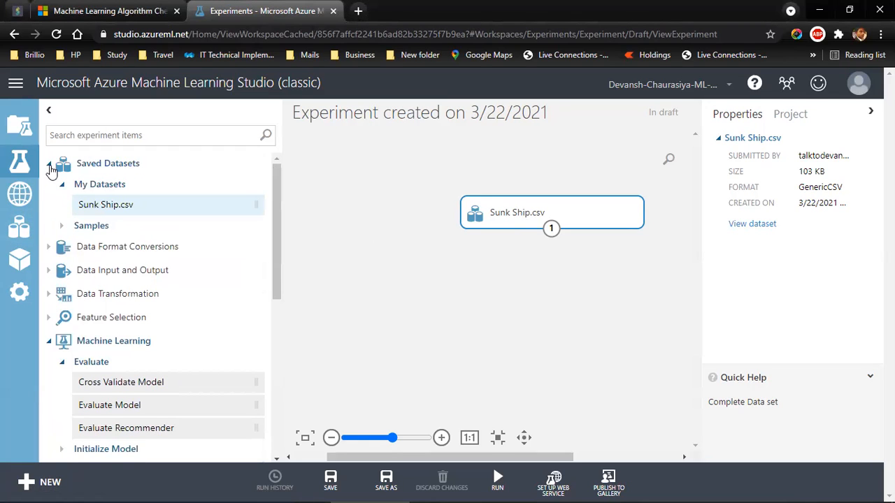
pyautogui.click(47, 164)
pyautogui.click(49, 283)
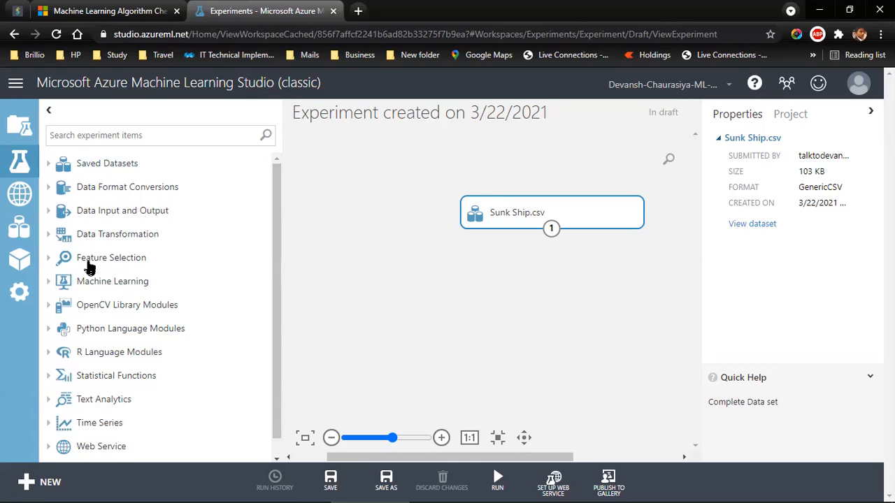
pyautogui.click(49, 235)
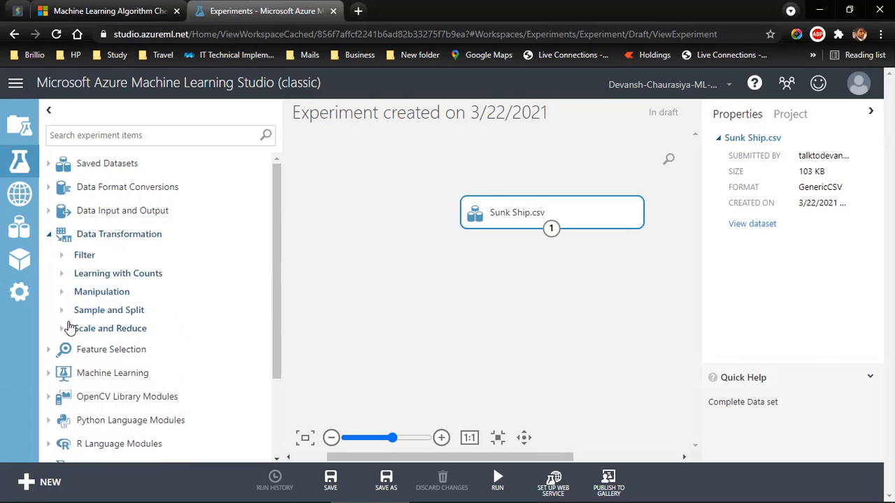
pyautogui.click(61, 294)
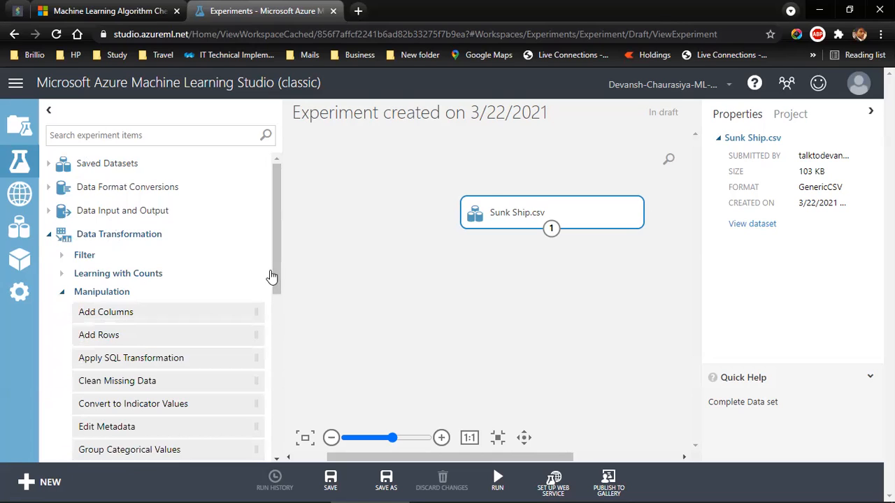
pyautogui.moveTo(274, 268); pyautogui.dragTo(270, 352)
pyautogui.moveTo(126, 324); pyautogui.dragTo(549, 280)
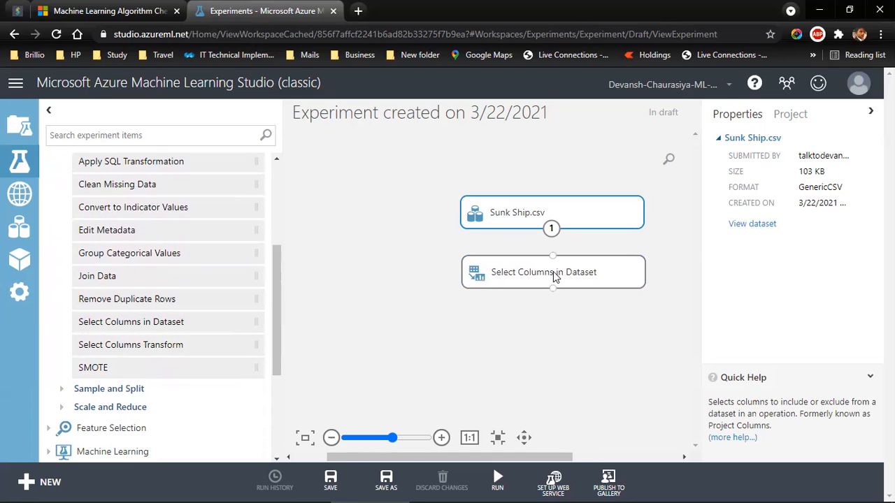
# Step: Realign the dataset and Select Columns in Dataset on the canvas, and connect the dataset's output to the module's input
pyautogui.moveTo(535, 208); pyautogui.dragTo(474, 183)
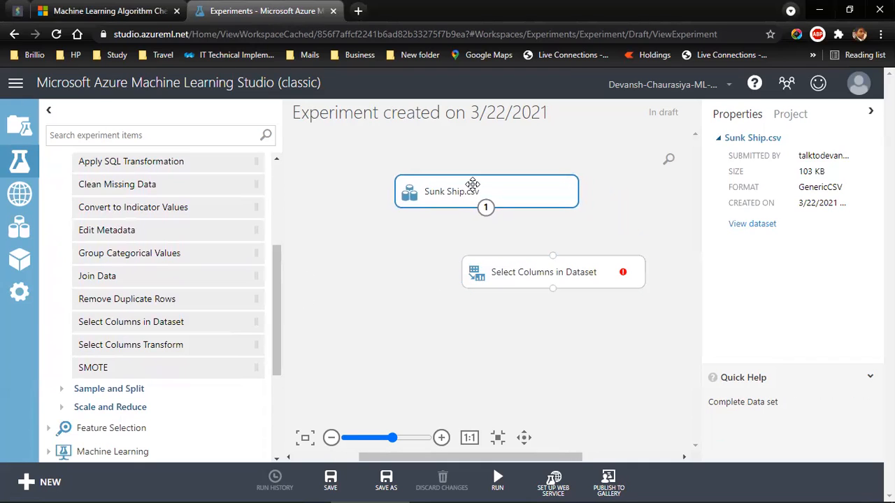
pyautogui.moveTo(523, 265); pyautogui.dragTo(457, 248)
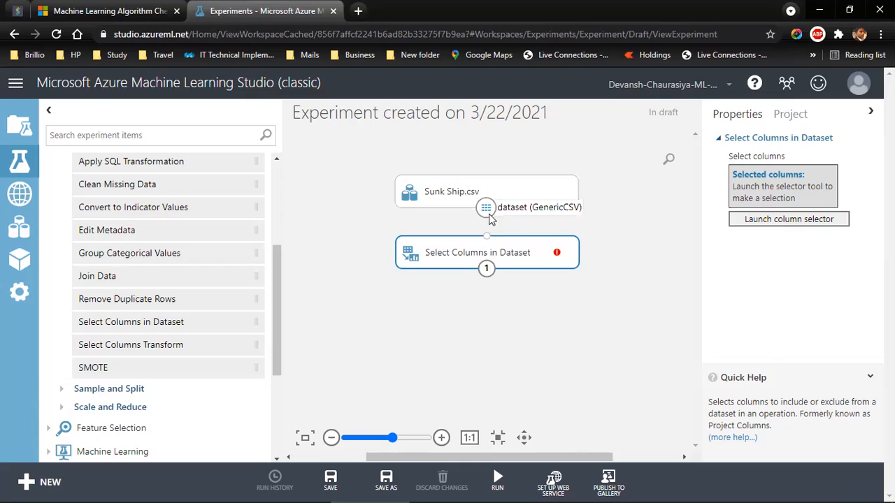
pyautogui.moveTo(488, 208); pyautogui.dragTo(487, 241)
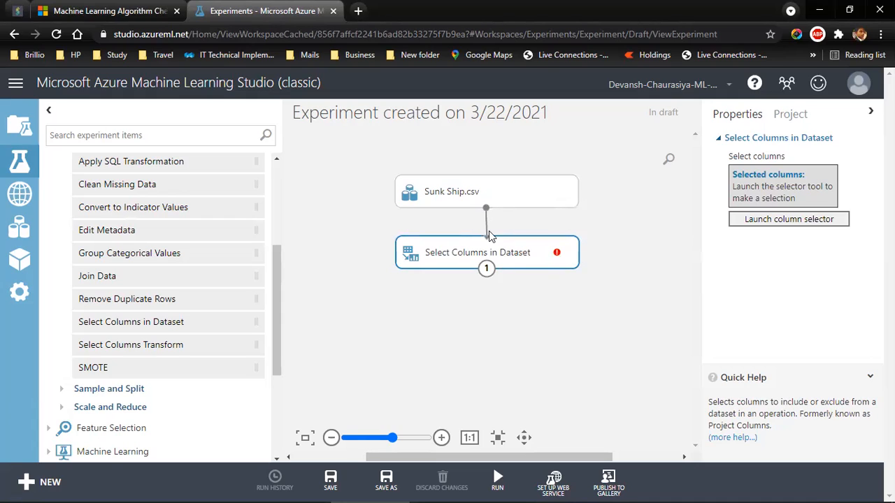
pyautogui.moveTo(496, 476)
pyautogui.click(427, 304)
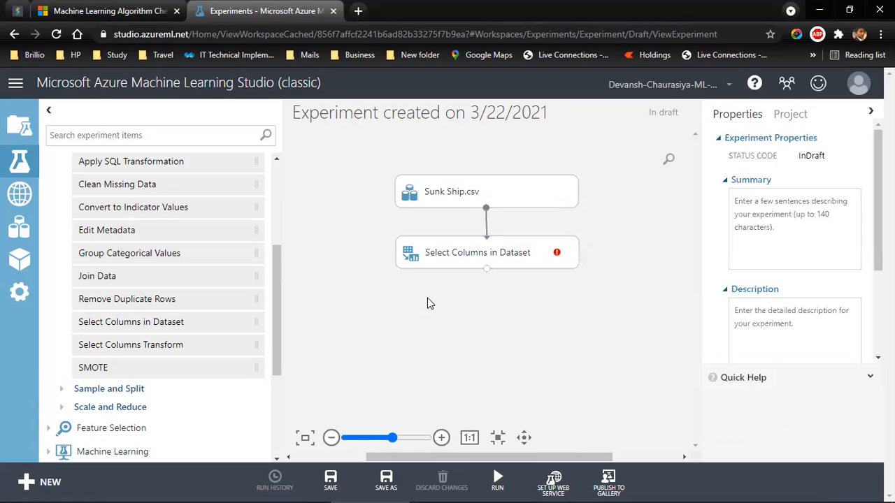
pyautogui.click(500, 479)
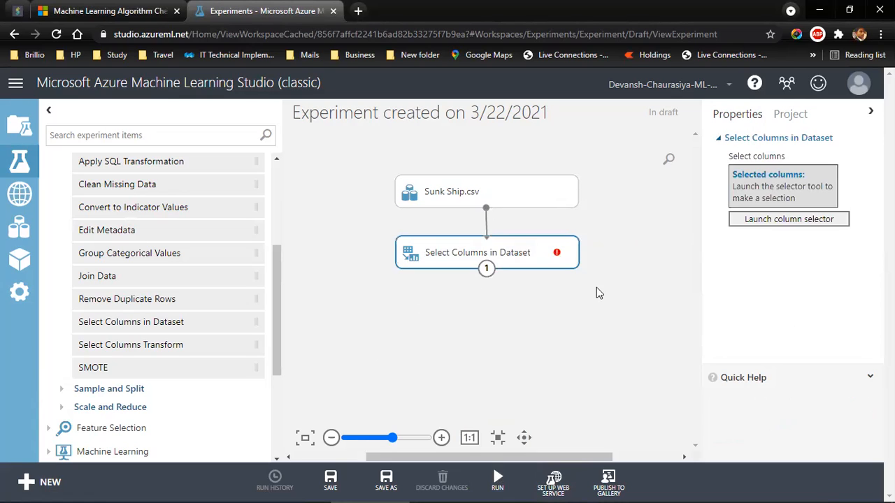
# Step: Choose the survived and sex columns in the Select Columns in Dataset module, and run the experiment
pyautogui.click(778, 221)
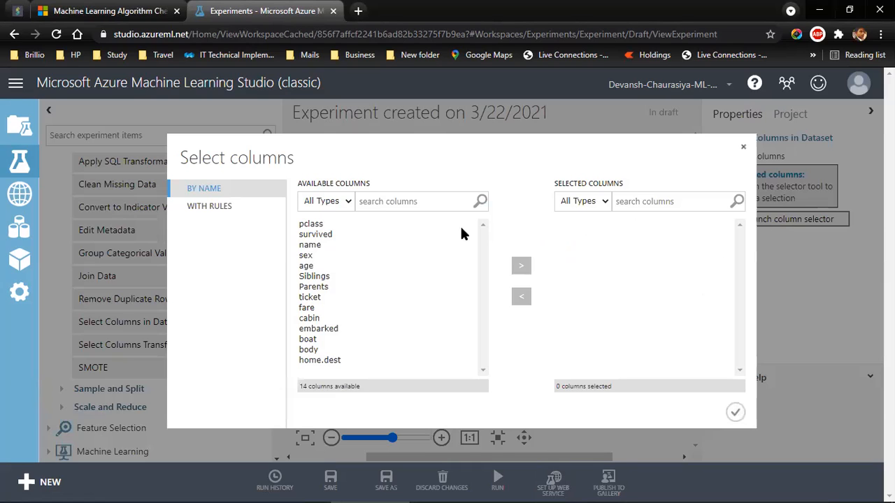
pyautogui.click(313, 238)
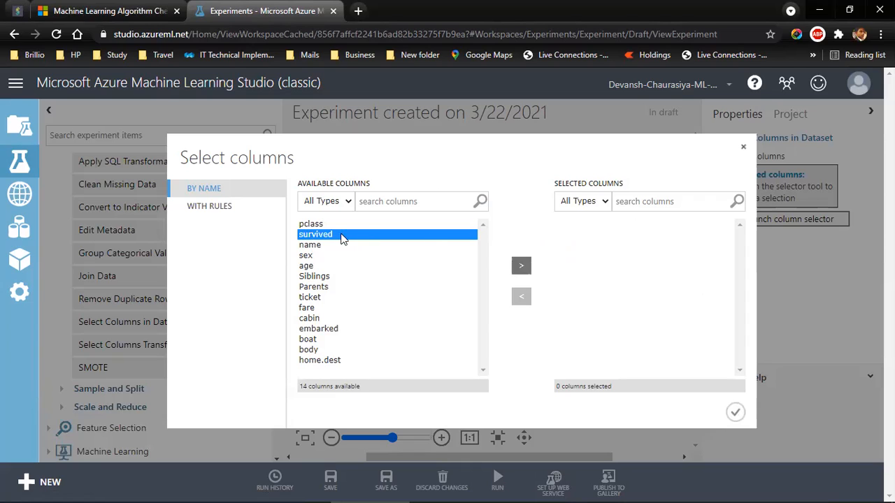
pyautogui.click(521, 266)
pyautogui.click(307, 246)
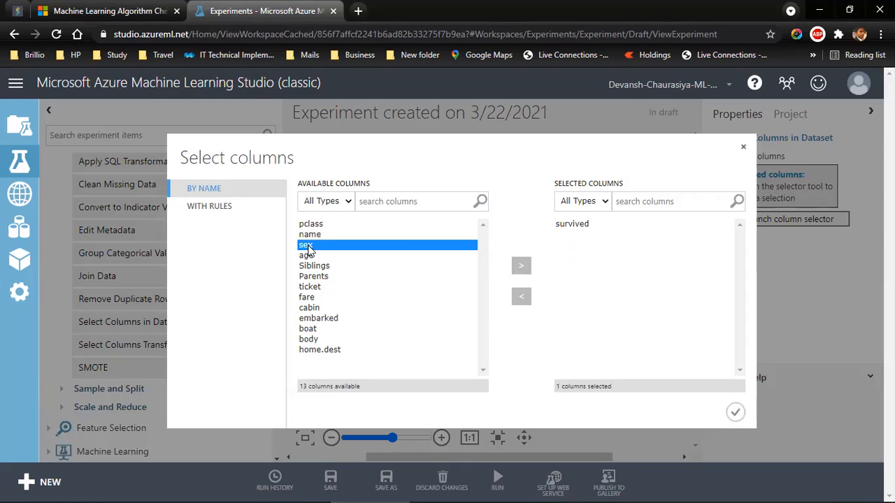
pyautogui.click(521, 266)
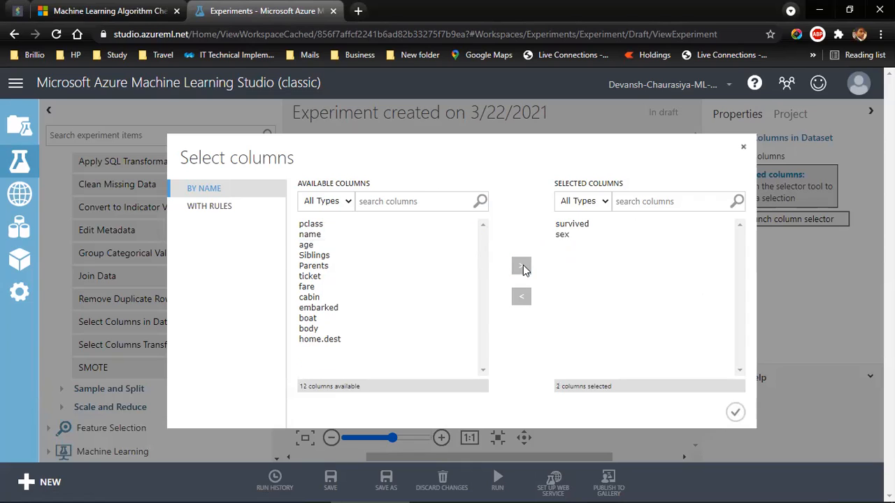
pyautogui.click(736, 413)
pyautogui.moveTo(497, 475)
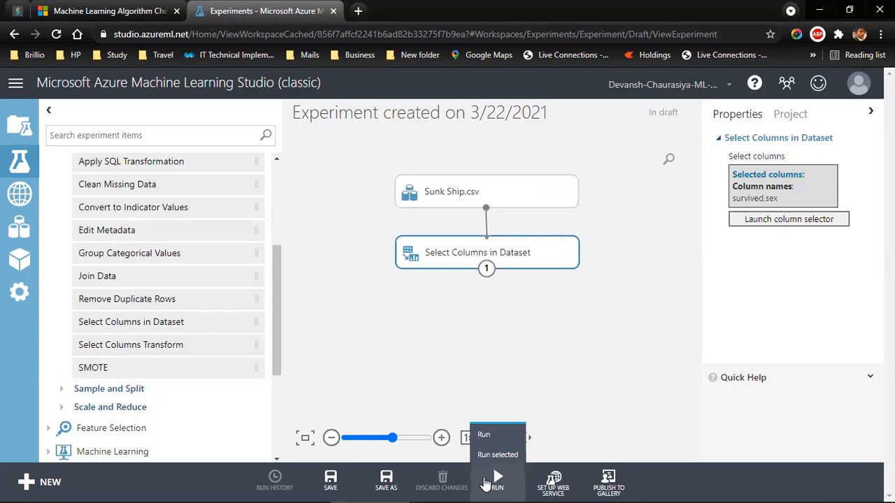
pyautogui.click(489, 432)
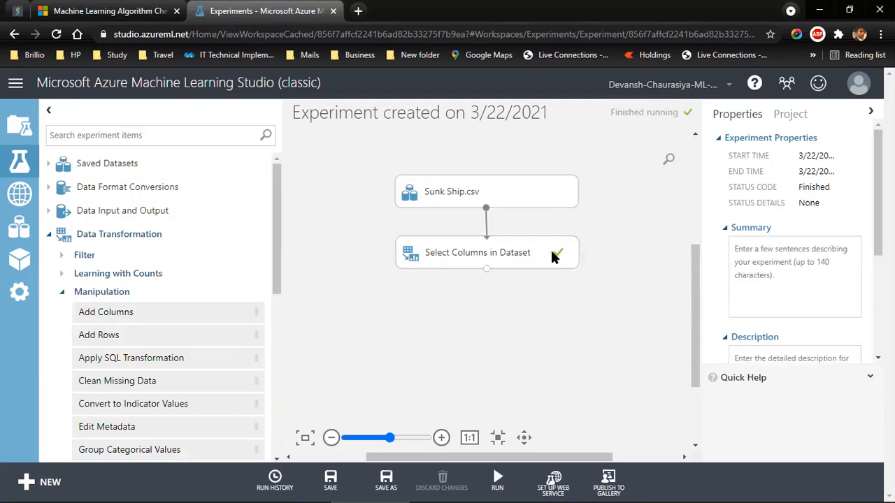
# Step: Visualize the results of Select Columns in Dataset and compare the statistics of the survived and sex columns
pyautogui.rightClick(487, 272)
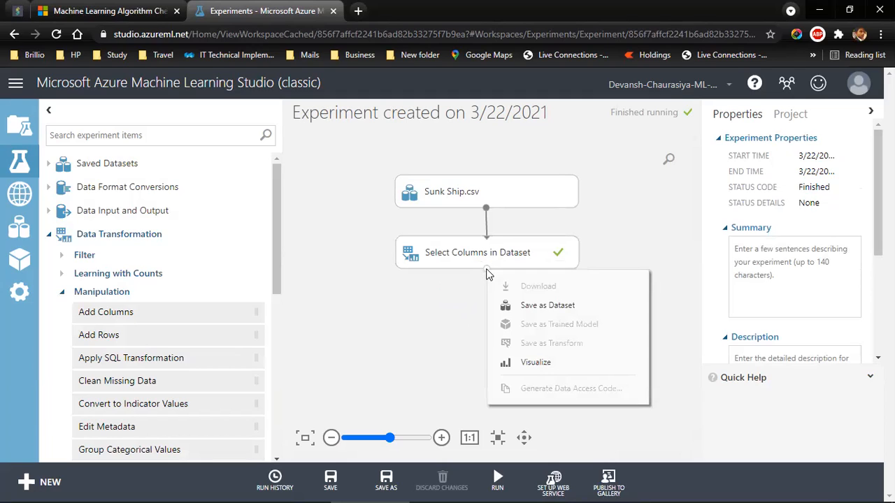
pyautogui.click(529, 364)
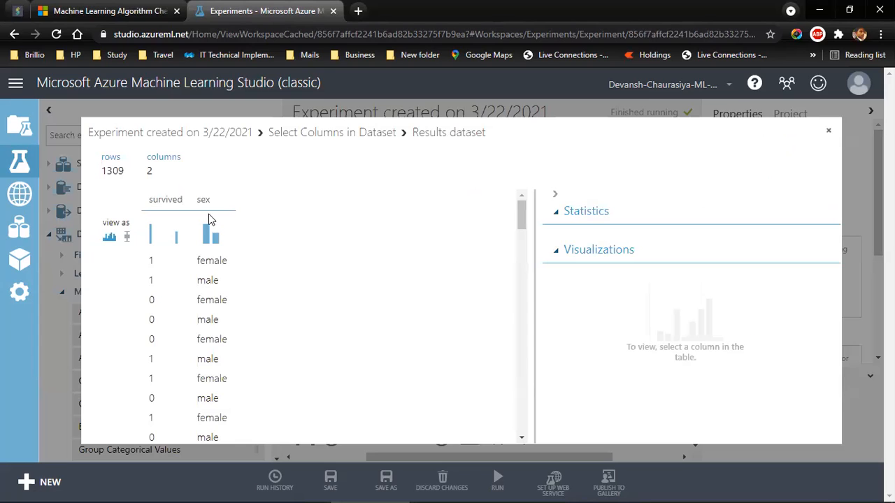
pyautogui.click(168, 216)
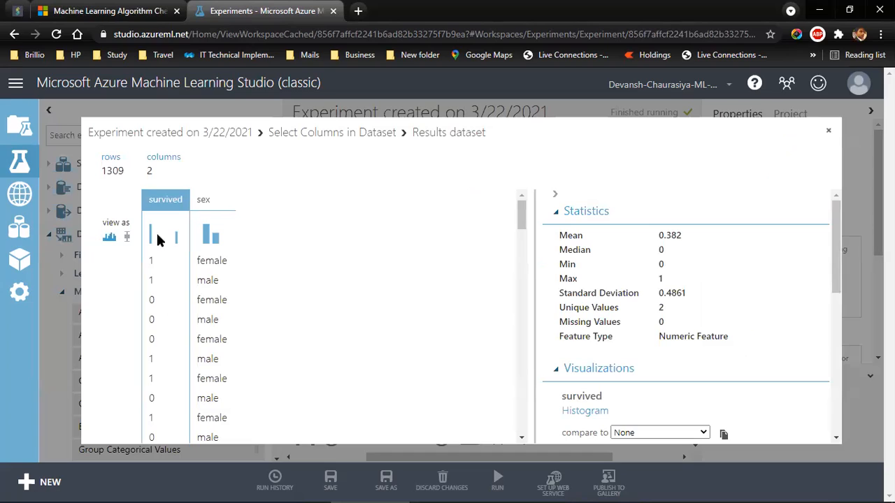
pyautogui.click(209, 201)
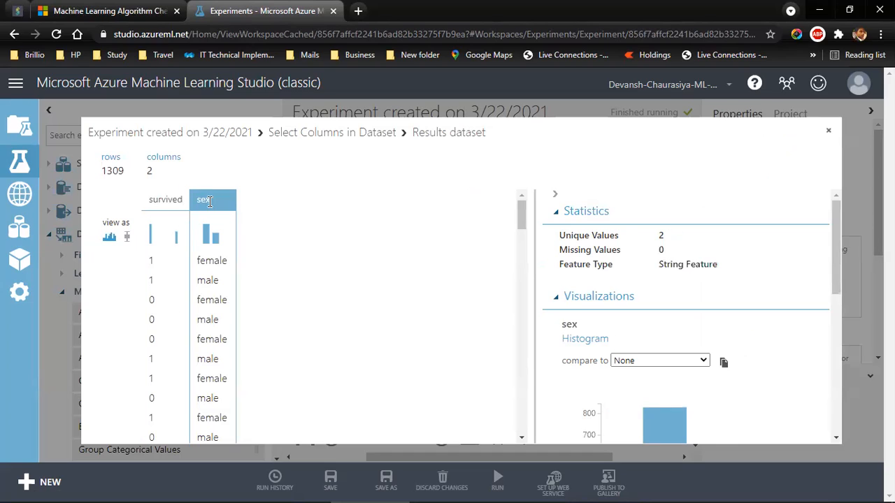
pyautogui.click(158, 198)
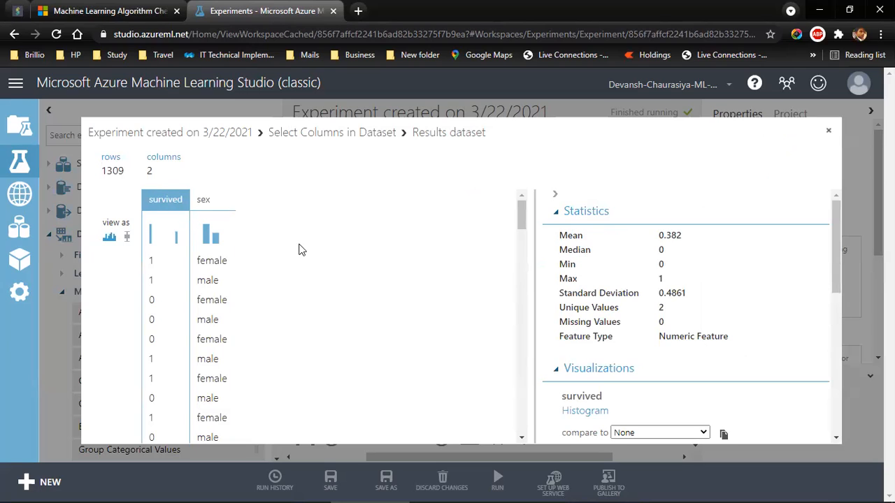
pyautogui.click(214, 204)
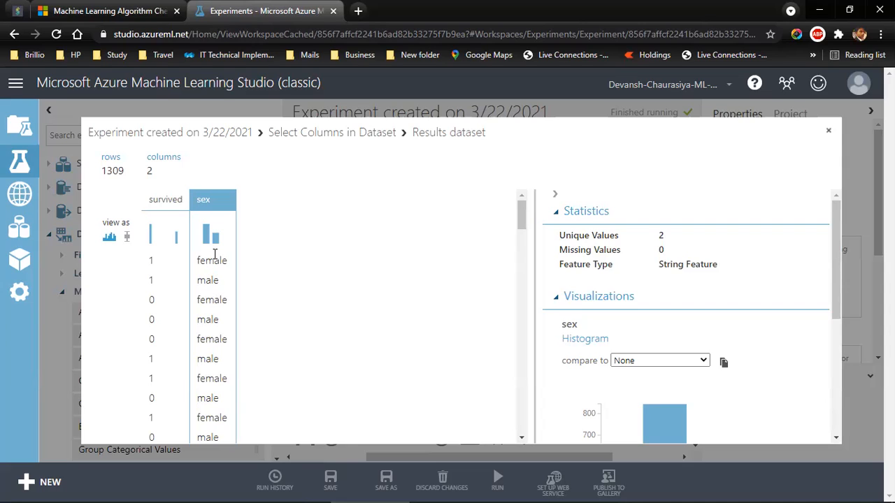
pyautogui.click(826, 133)
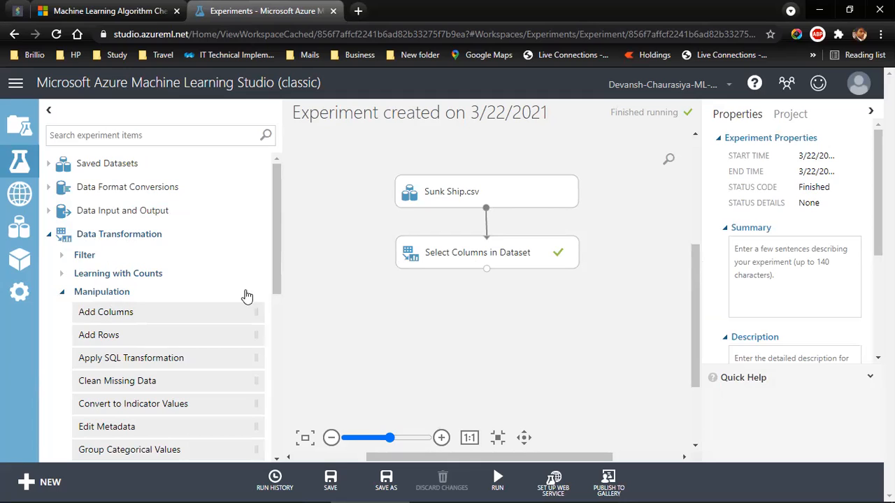
# Step: Add an Edit Metadata module below Select Columns in Dataset, and connect the Select Columns output to its input
pyautogui.scroll(-2, 276, 276)
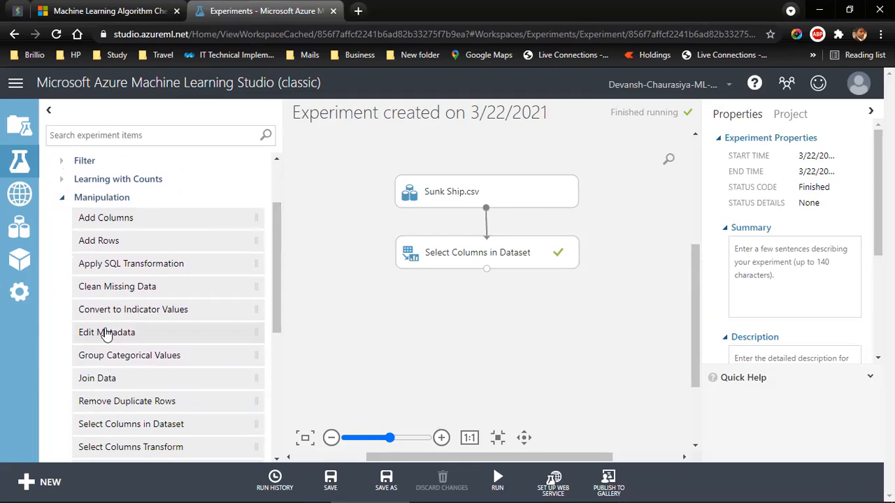
pyautogui.moveTo(123, 333); pyautogui.dragTo(493, 314)
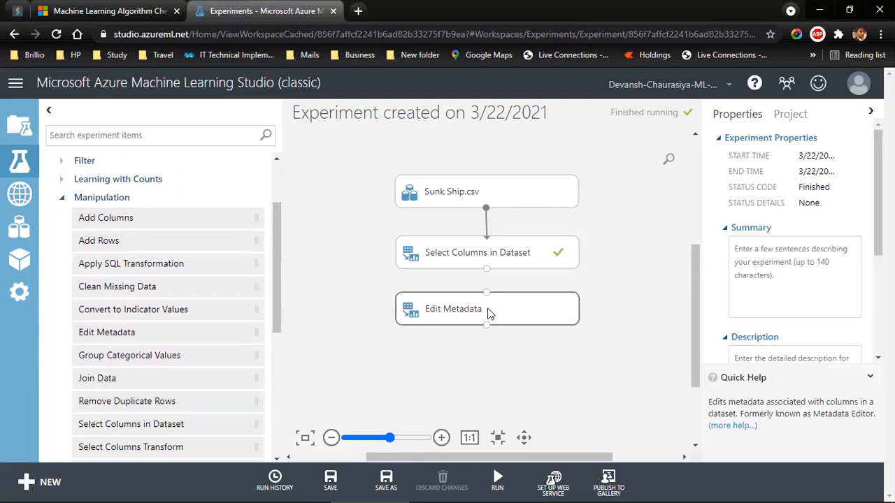
pyautogui.click(491, 248)
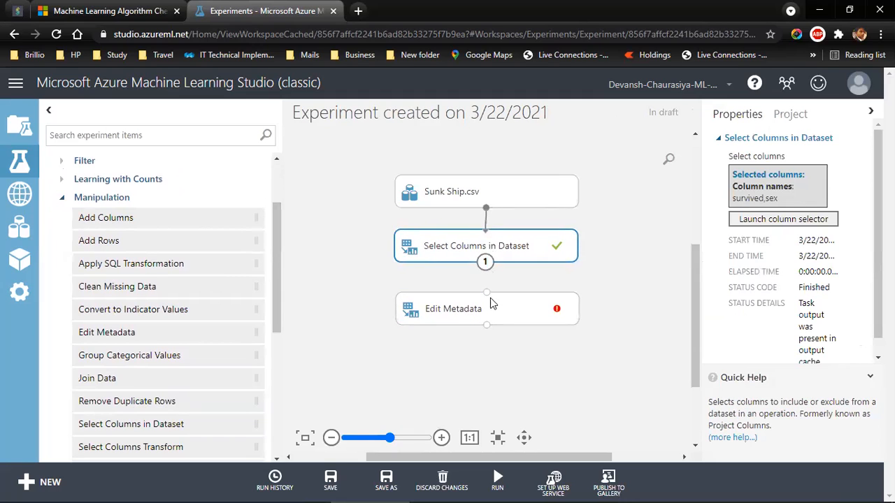
pyautogui.moveTo(490, 303); pyautogui.dragTo(490, 296)
pyautogui.moveTo(486, 263); pyautogui.dragTo(486, 286)
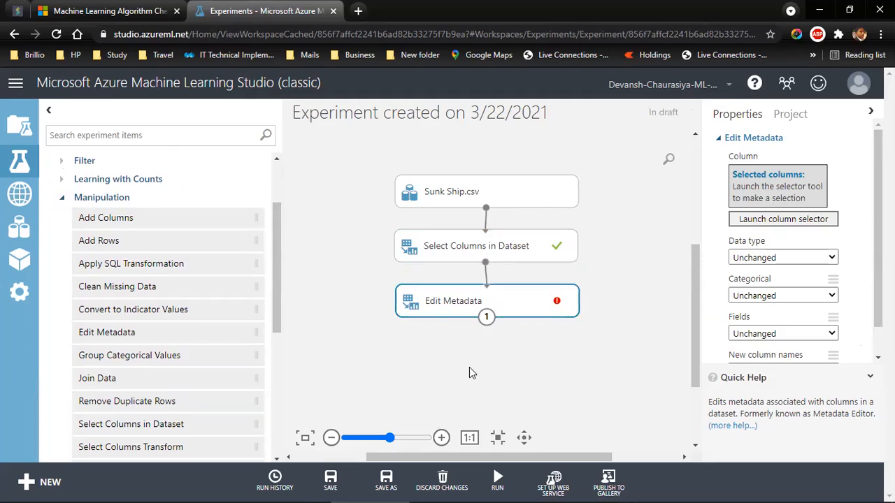
# Step: Choose the sex column as the selected column of the Edit Metadata module
pyautogui.rightClick(487, 322)
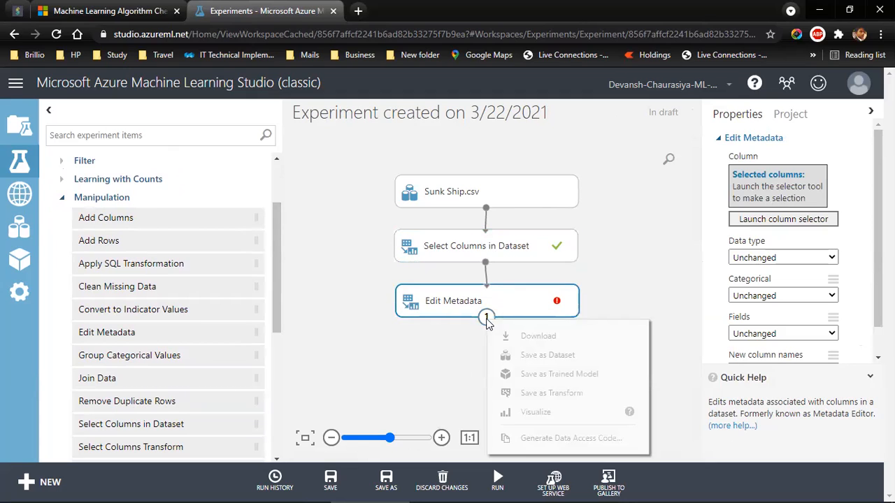
pyautogui.click(767, 221)
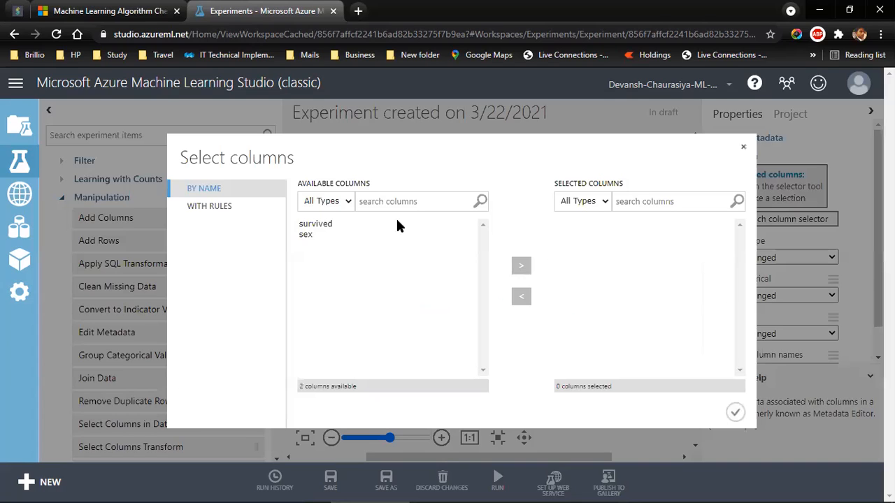
pyautogui.click(308, 236)
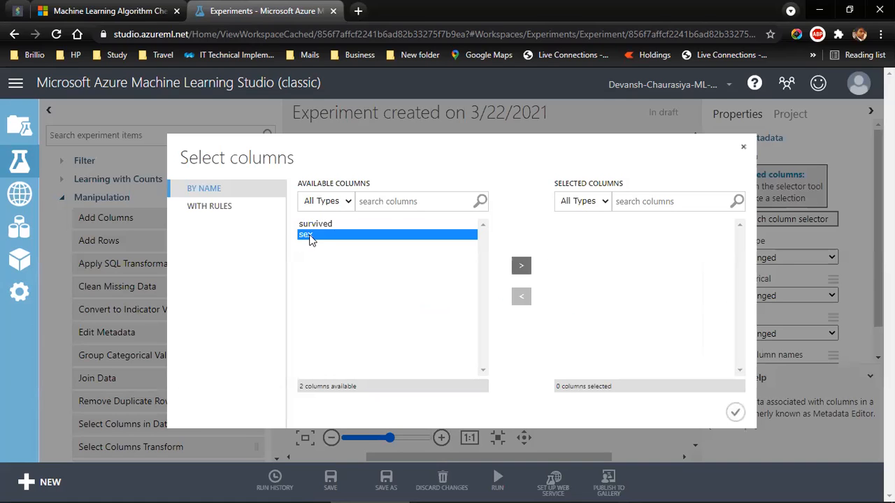
pyautogui.click(521, 270)
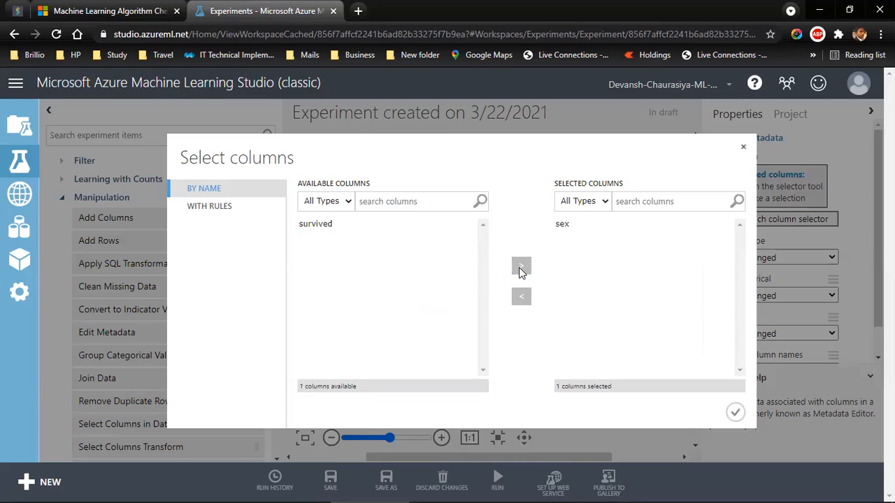
pyautogui.click(736, 413)
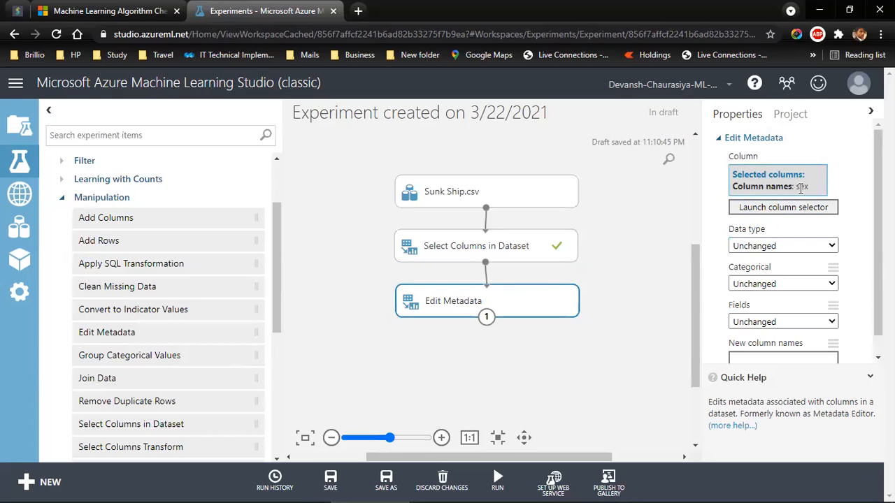
# Step: Set the Edit Metadata data type to String and its Categorical option to Make categorical, and run the experiment
pyautogui.click(749, 247)
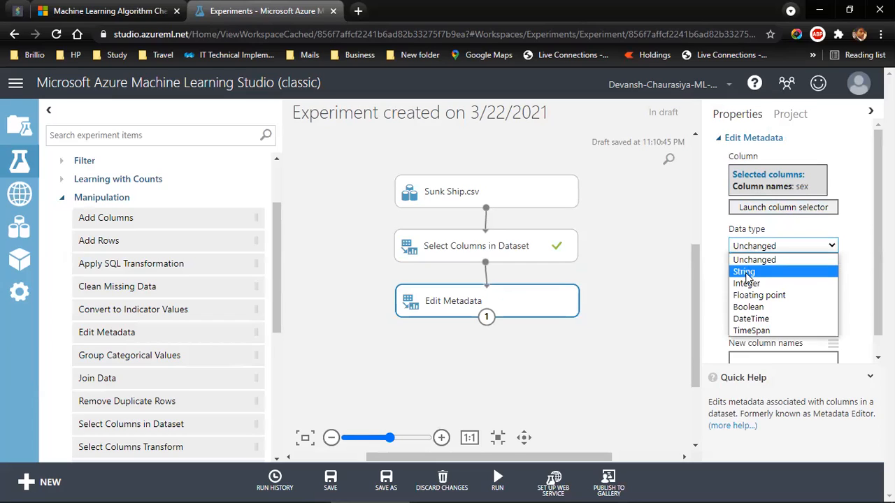
pyautogui.click(746, 272)
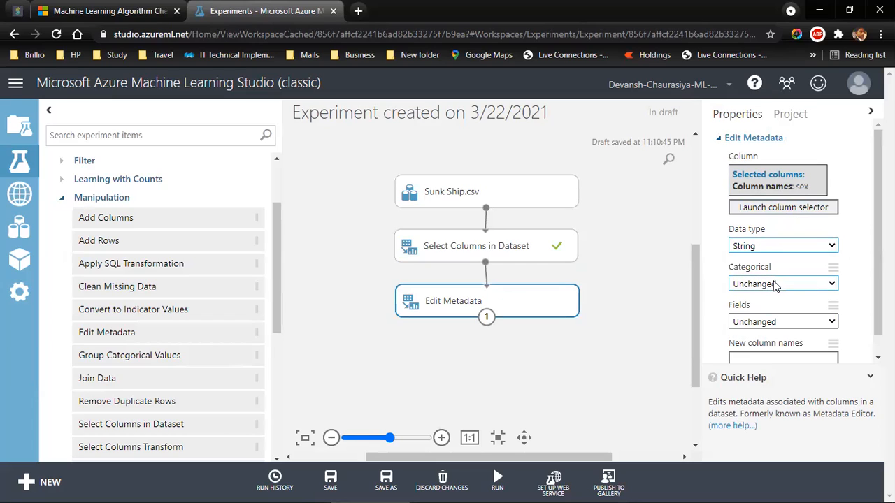
pyautogui.click(775, 284)
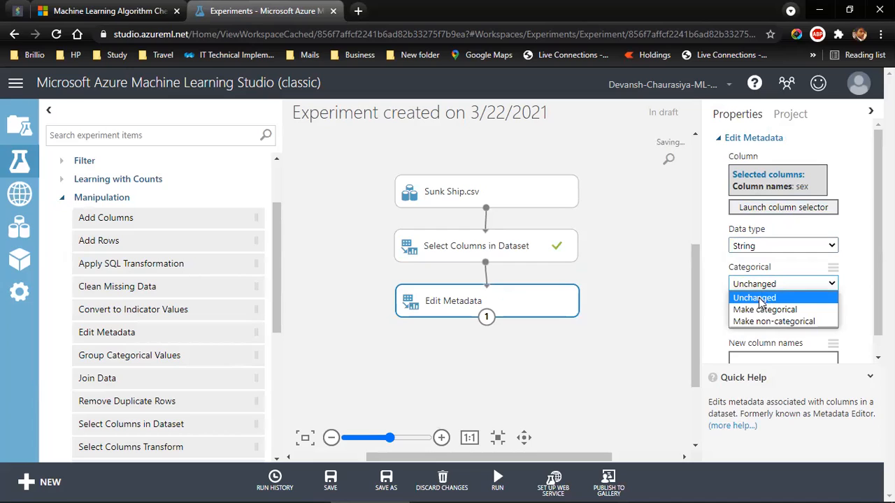
pyautogui.click(762, 310)
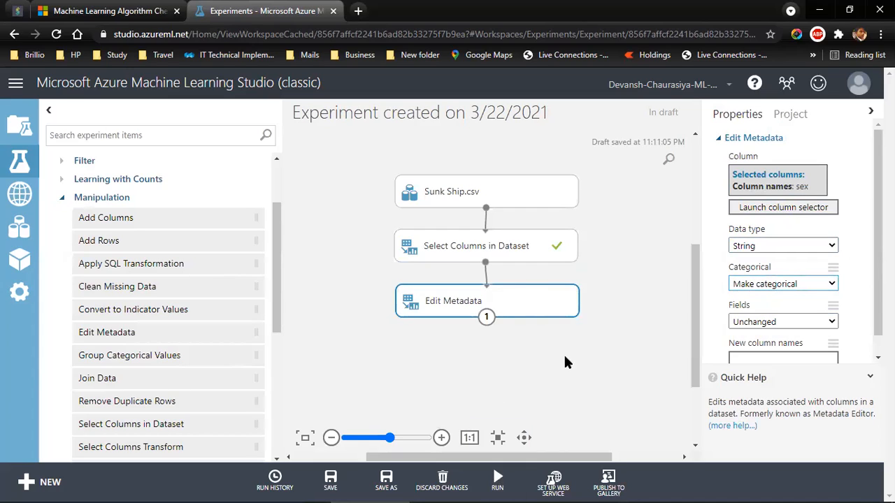
pyautogui.moveTo(499, 480)
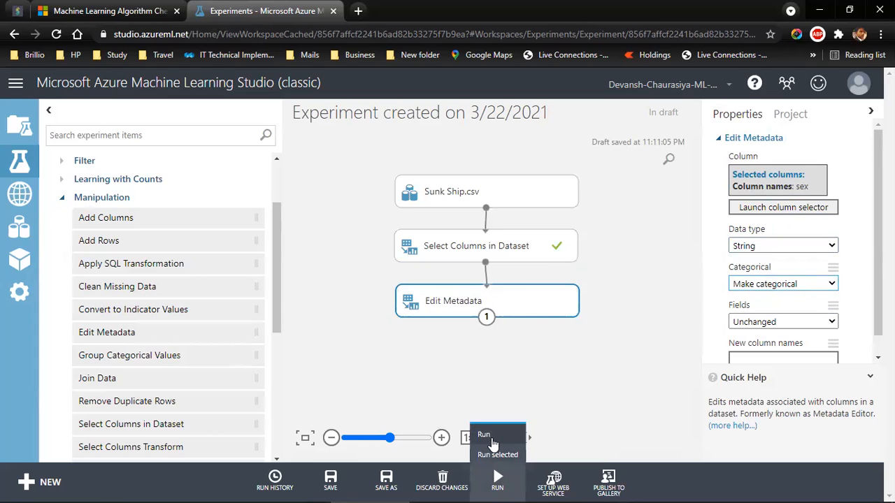
pyautogui.click(490, 438)
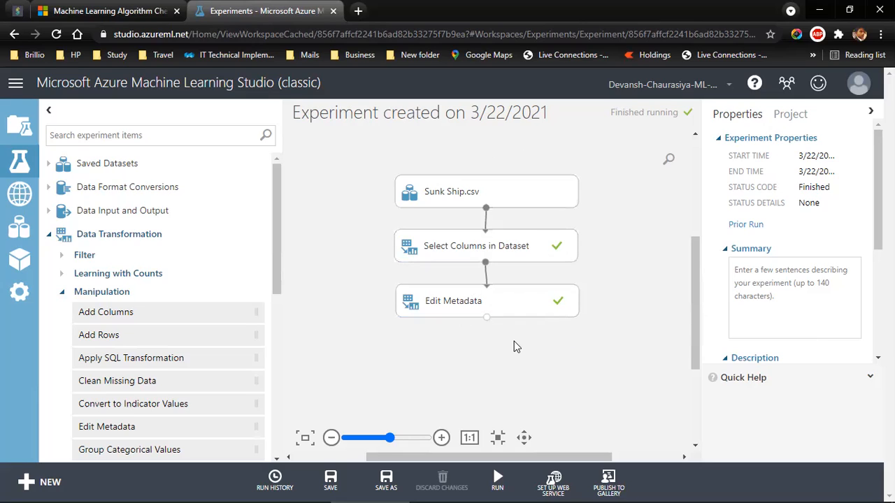
# Step: Visualize the results dataset of Edit Metadata and check the statistics of the survived and sex columns
pyautogui.rightClick(487, 319)
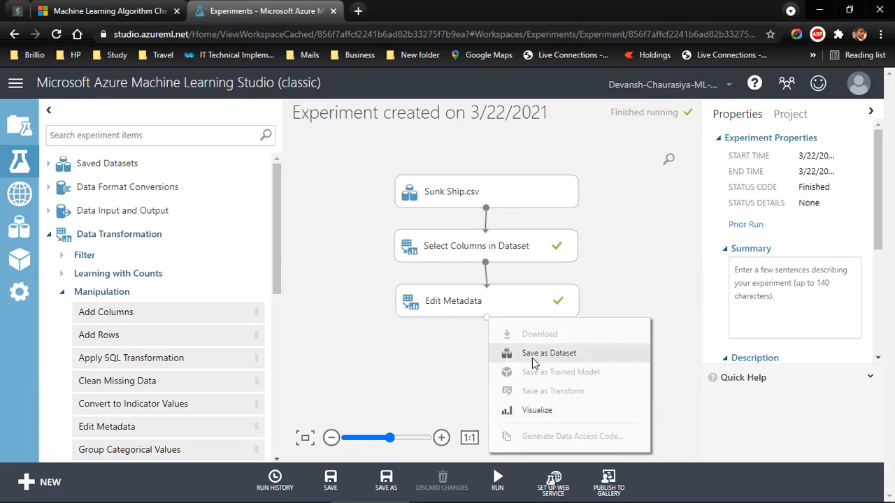
pyautogui.click(522, 410)
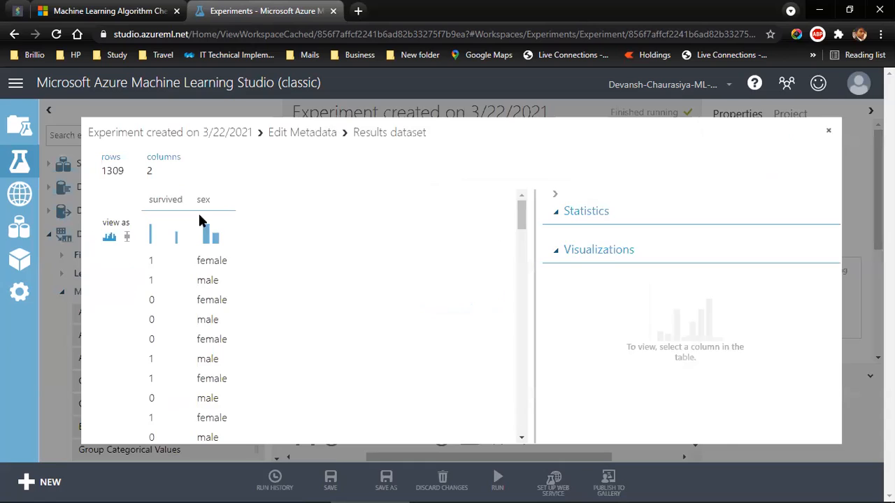
pyautogui.click(173, 200)
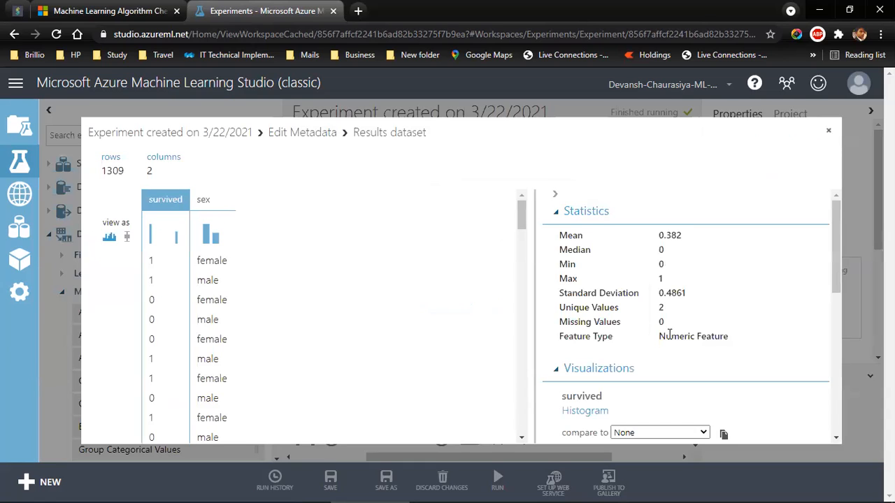
pyautogui.click(219, 200)
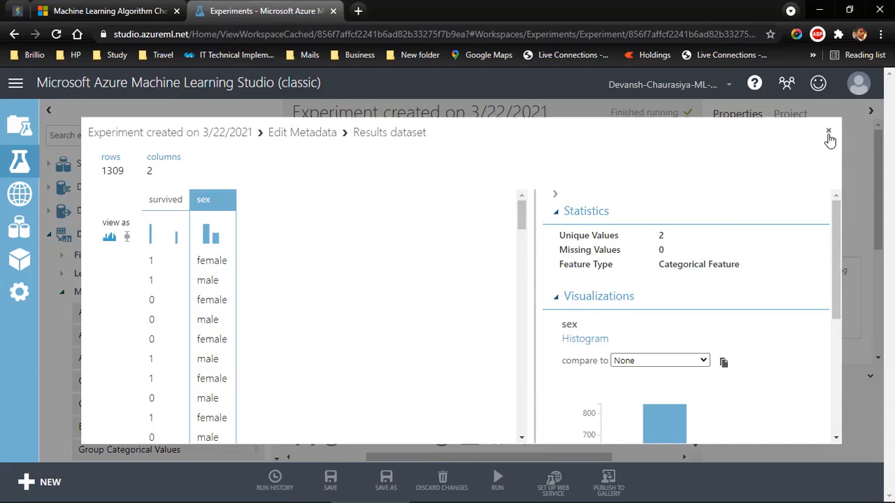
pyautogui.click(830, 132)
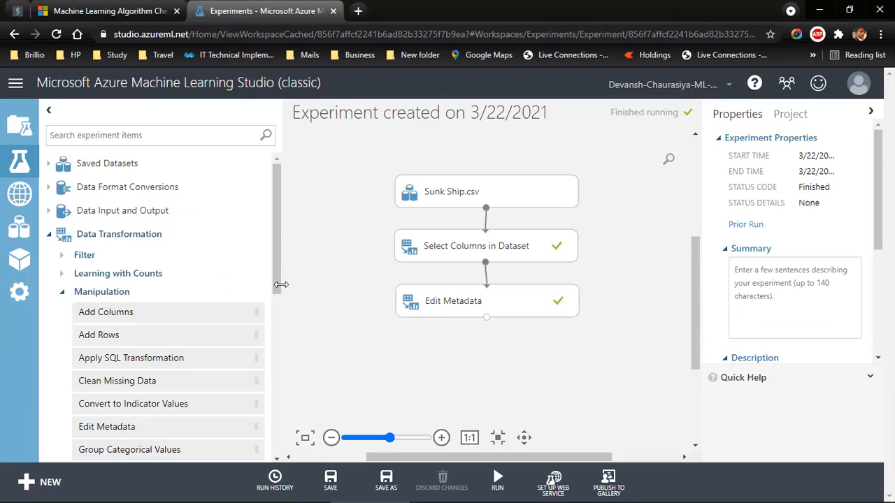
# Step: Add a Split Data module from the Sample and Split modules below Edit Metadata, and connect the Edit Metadata output to it
pyautogui.click(62, 294)
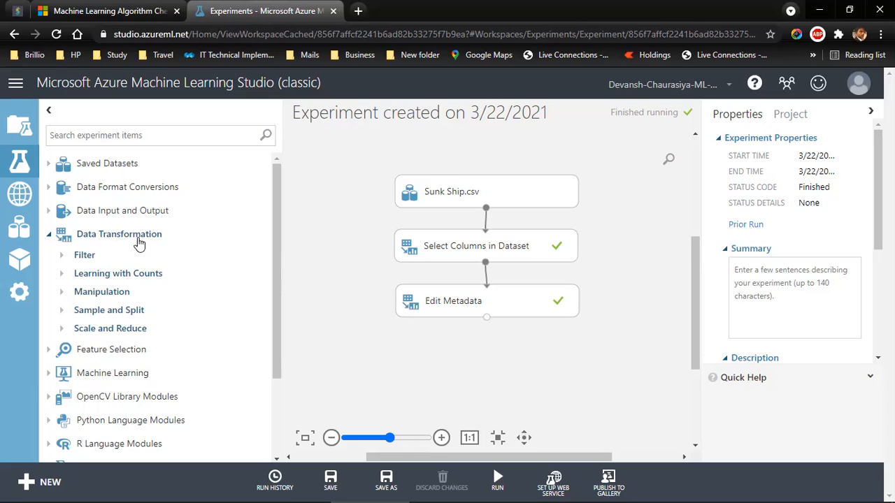
pyautogui.click(61, 312)
pyautogui.moveTo(100, 353); pyautogui.dragTo(491, 355)
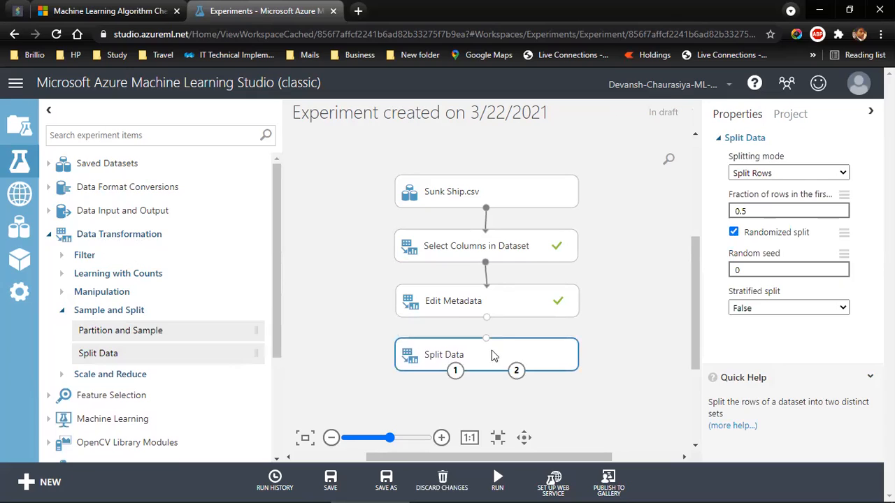
pyautogui.moveTo(486, 318); pyautogui.dragTo(490, 357)
# Step: Set the Split Data module's fraction of rows in the first output to 0.7 and its random seed to 1
pyautogui.click(751, 213)
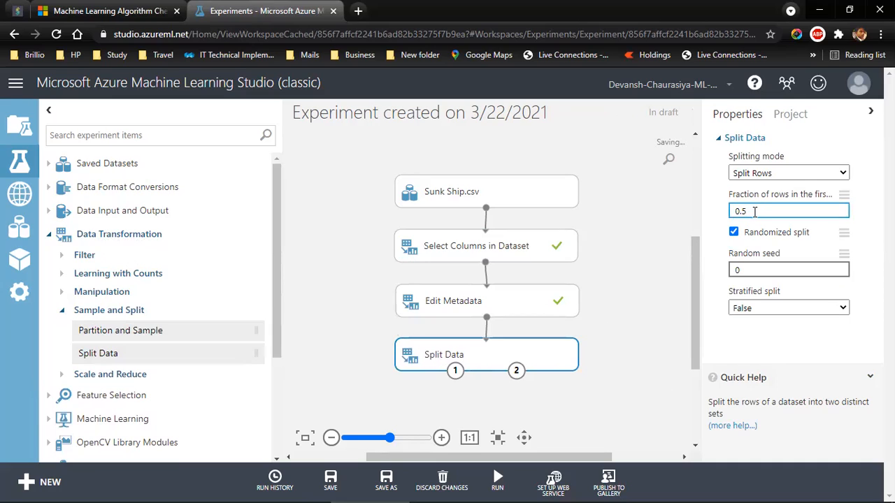
pyautogui.press('BackSpace')
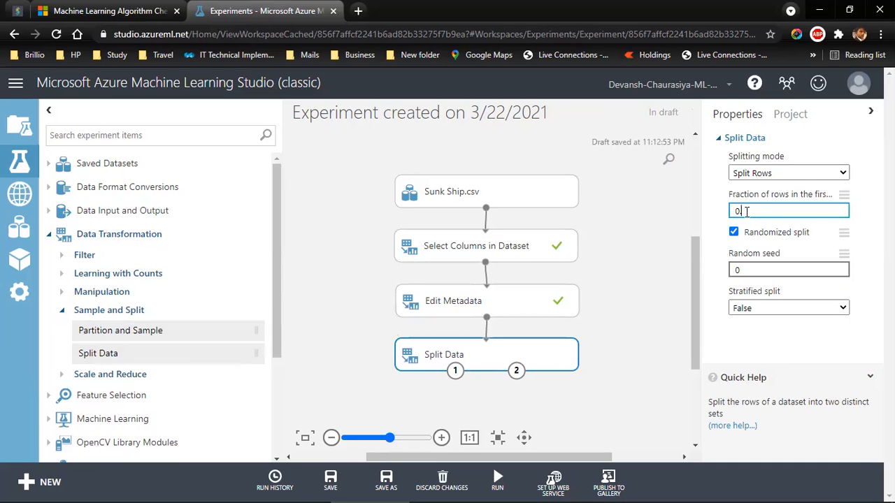
pyautogui.write('7')
pyautogui.moveTo(743, 271); pyautogui.dragTo(699, 271)
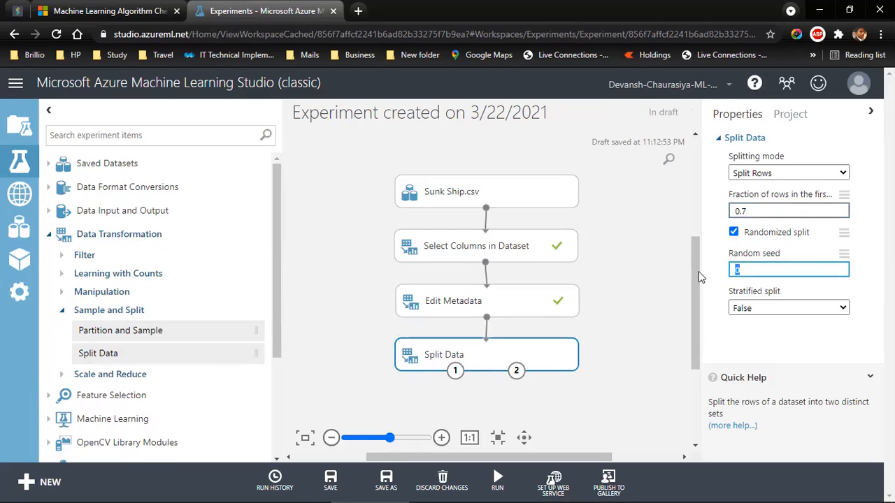
pyautogui.write('1')
pyautogui.click(638, 326)
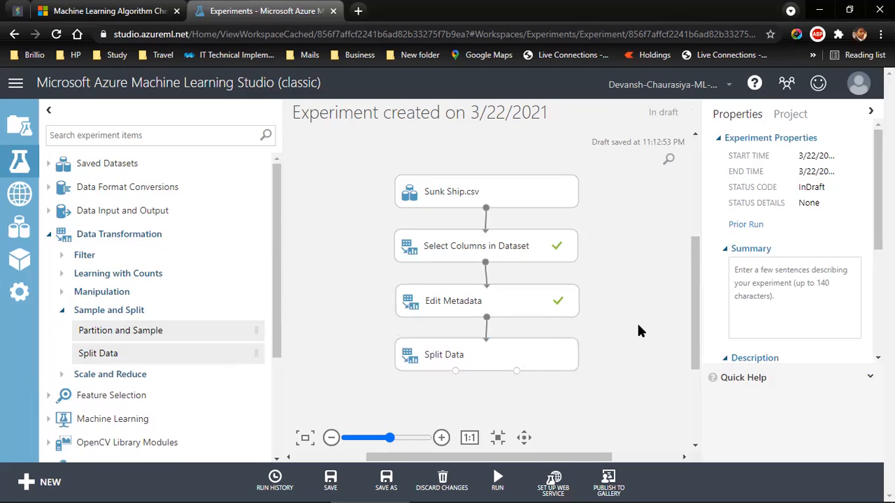
pyautogui.click(544, 353)
pyautogui.click(776, 272)
# Step: Try the stratified split option True in the Split Data module, and set it back to False
pyautogui.click(761, 313)
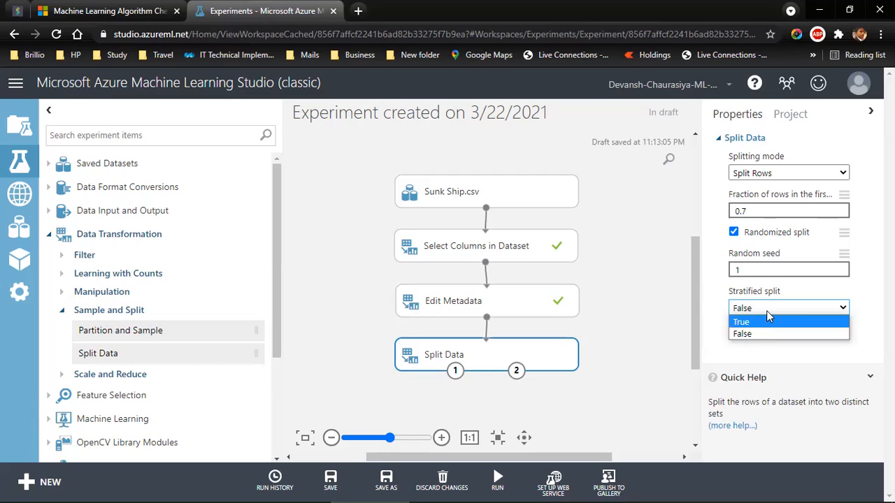
pyautogui.click(751, 333)
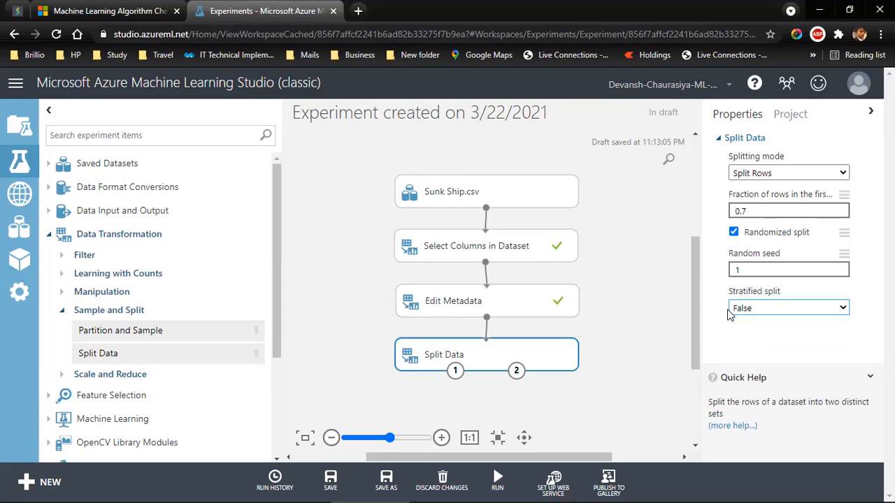
pyautogui.click(739, 310)
pyautogui.click(749, 332)
pyautogui.click(743, 310)
pyautogui.click(741, 323)
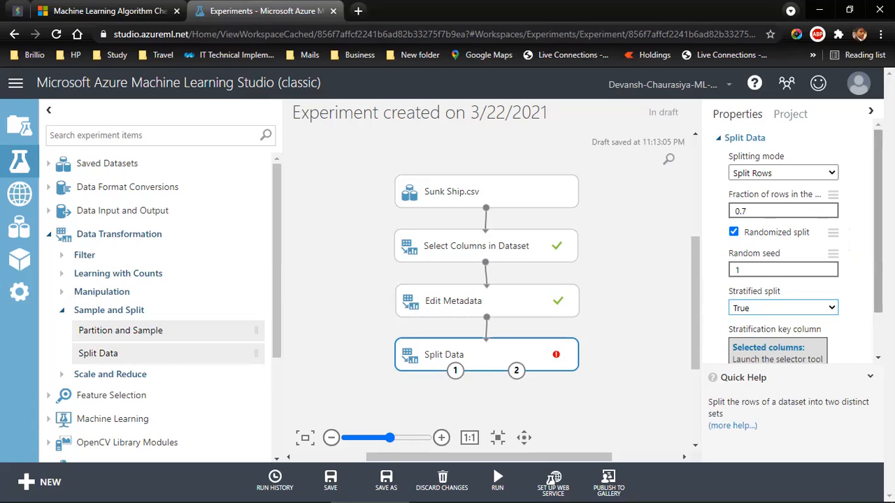
pyautogui.click(803, 310)
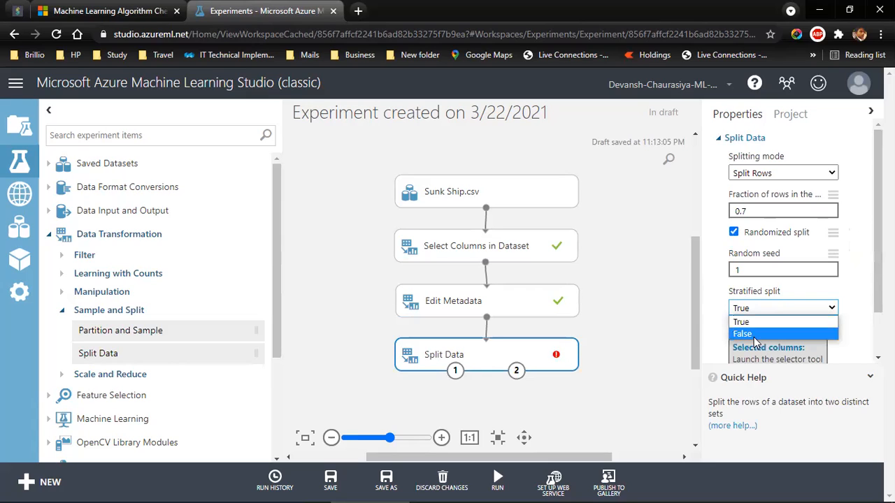
pyautogui.click(752, 334)
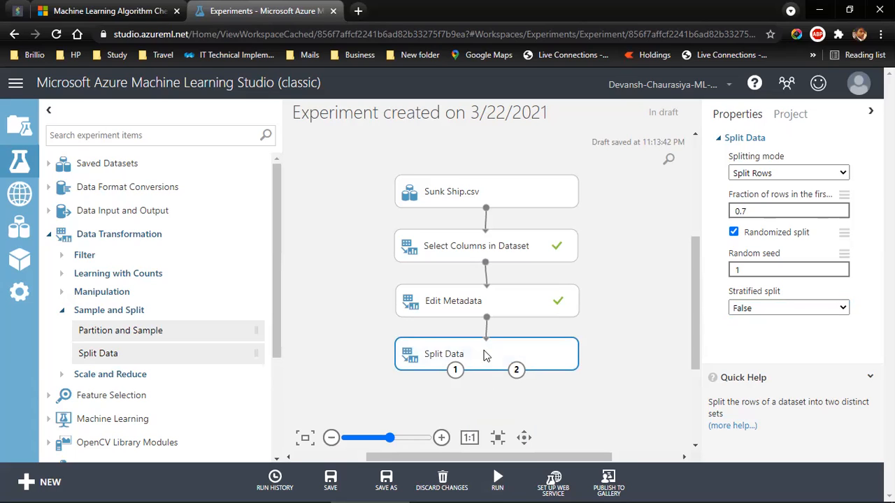
# Step: Run only the selected Split Data module
pyautogui.moveTo(498, 477)
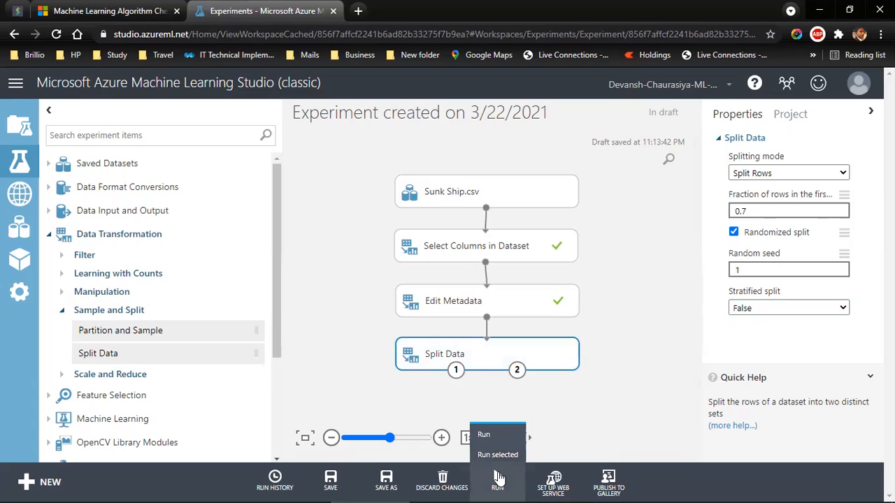
pyautogui.click(498, 456)
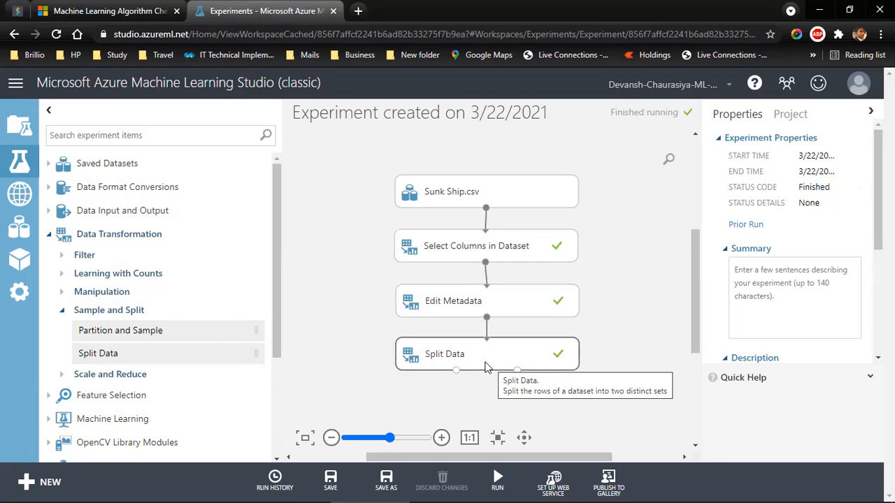
pyautogui.moveTo(694, 335); pyautogui.dragTo(686, 364)
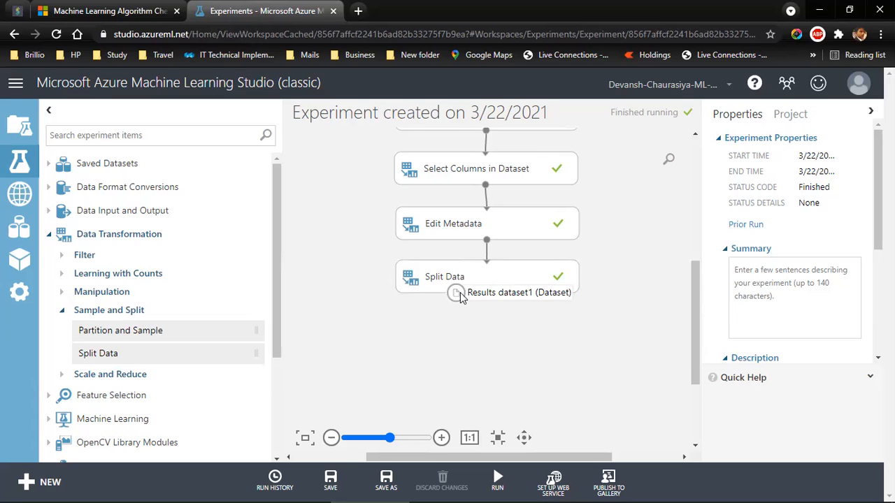
# Step: Collapse the Data Transformation modules and expand Machine Learning down to the classification algorithms under Initialize Model
pyautogui.click(62, 312)
pyautogui.click(49, 235)
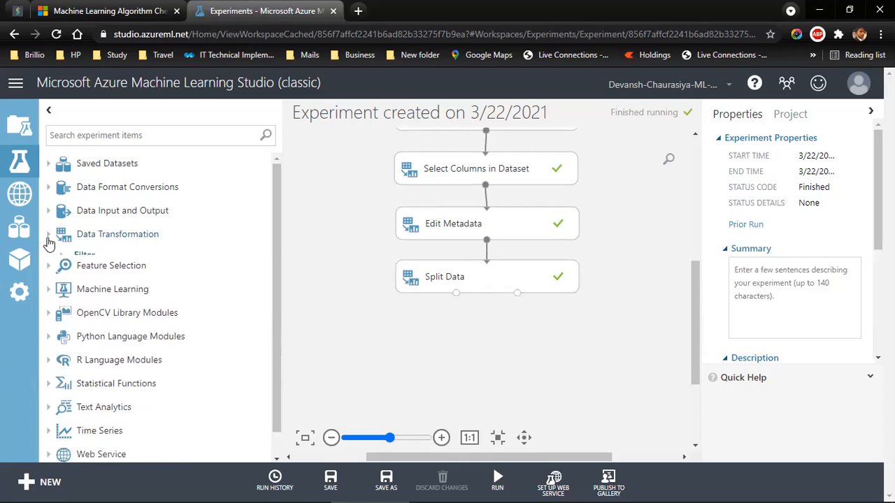
pyautogui.click(48, 282)
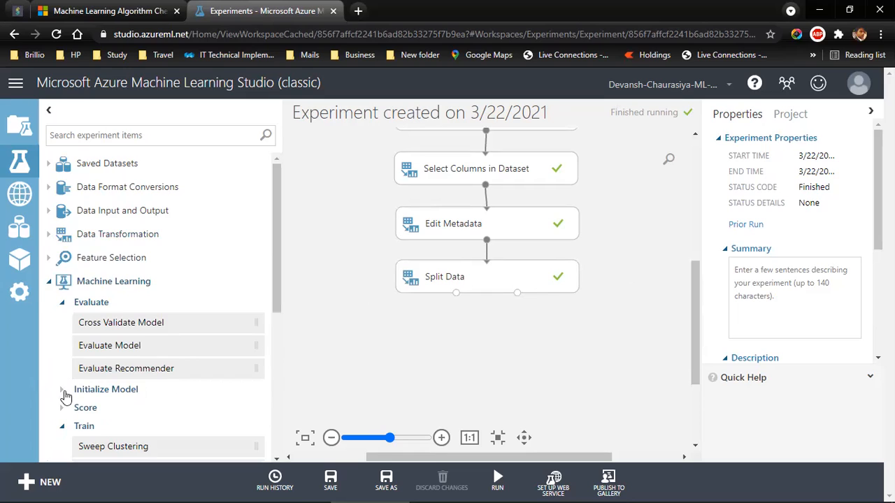
pyautogui.moveTo(279, 290); pyautogui.dragTo(280, 310)
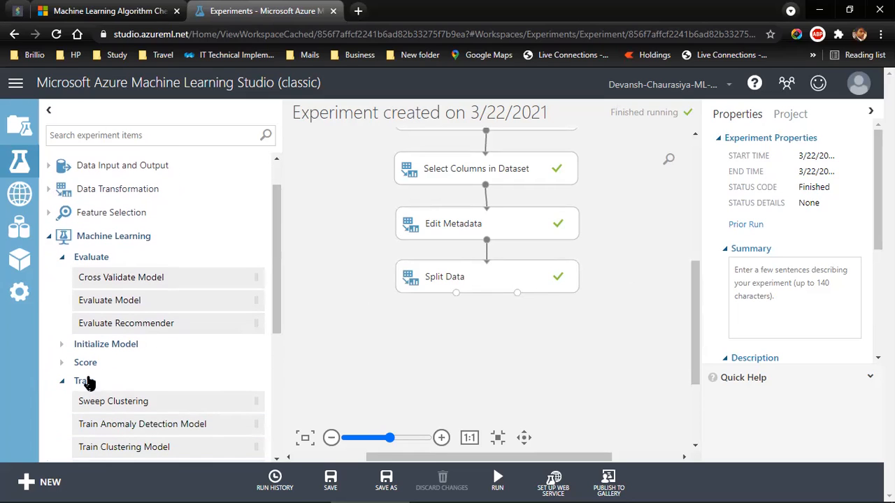
pyautogui.click(62, 382)
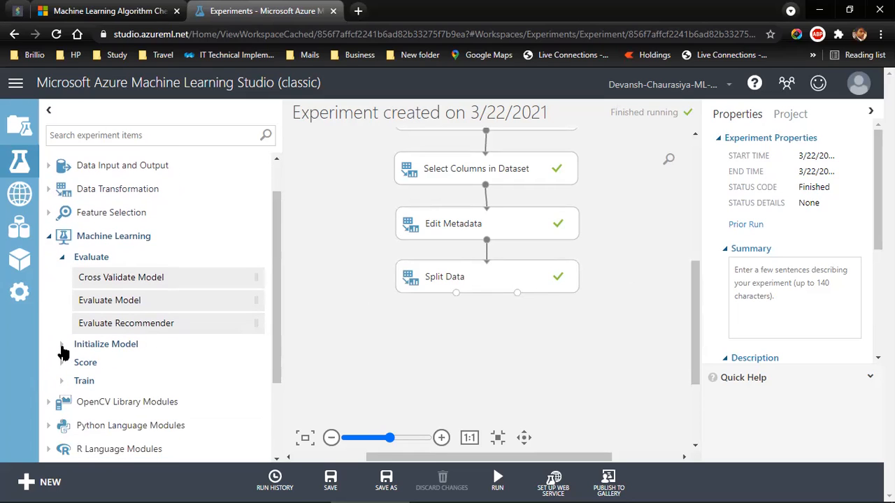
pyautogui.click(62, 347)
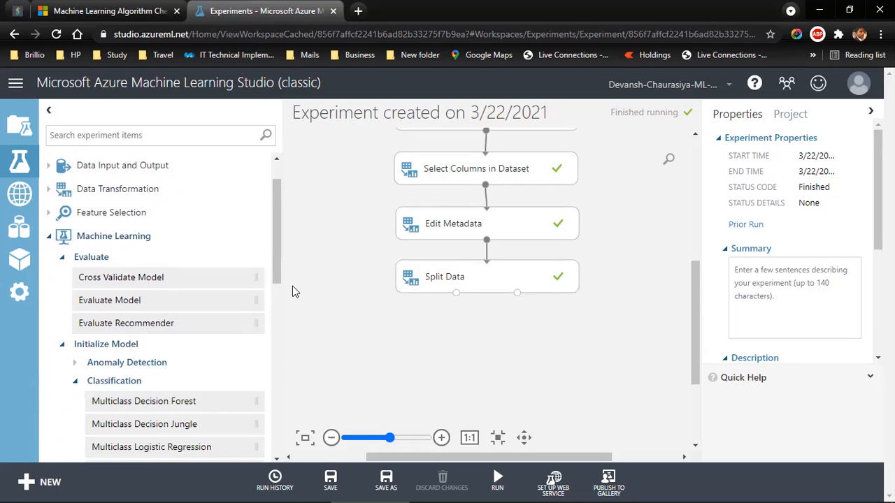
pyautogui.moveTo(274, 261); pyautogui.dragTo(276, 330)
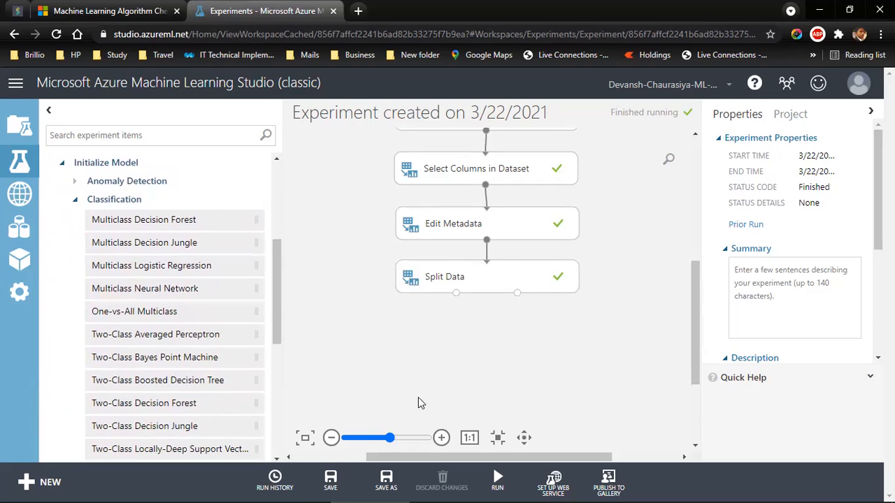
# Step: Switch to the slide show to check the cheat sheet link, and view the algorithm cheat sheet page in the browser
pyautogui.hotkey('alt', 'Tab')
pyautogui.hotkey('alt', 'Tab')
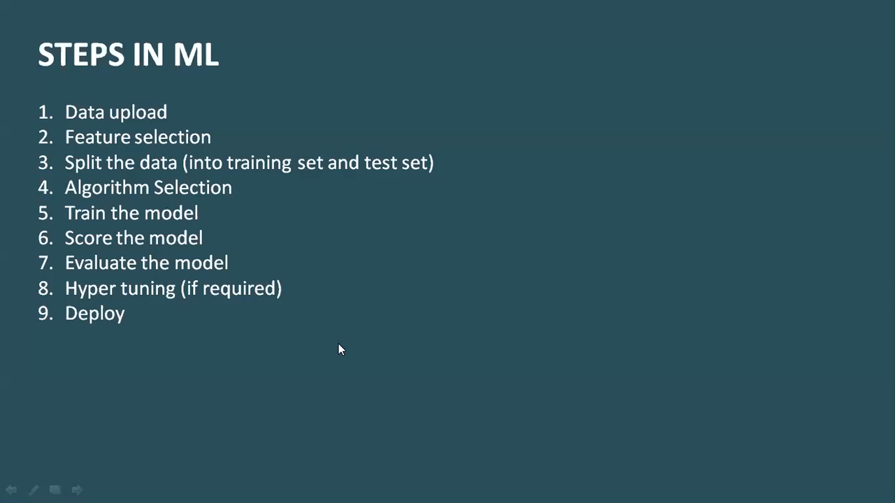
pyautogui.press('Right')
pyautogui.press('Right')
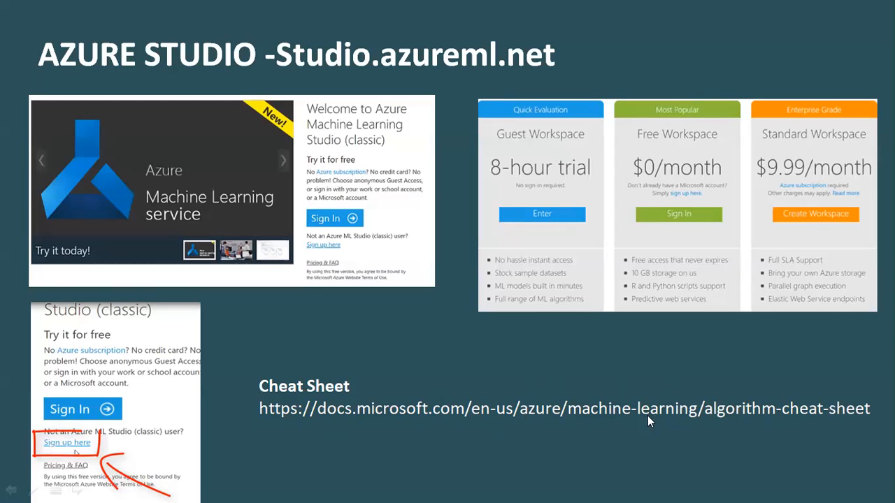
pyautogui.hotkey('alt', 'Tab')
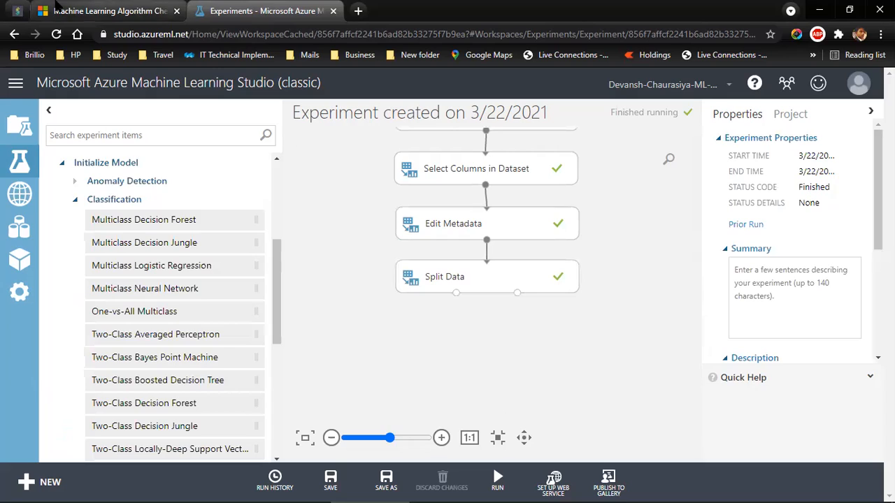
pyautogui.click(59, 8)
pyautogui.moveTo(255, 313); pyautogui.dragTo(398, 336)
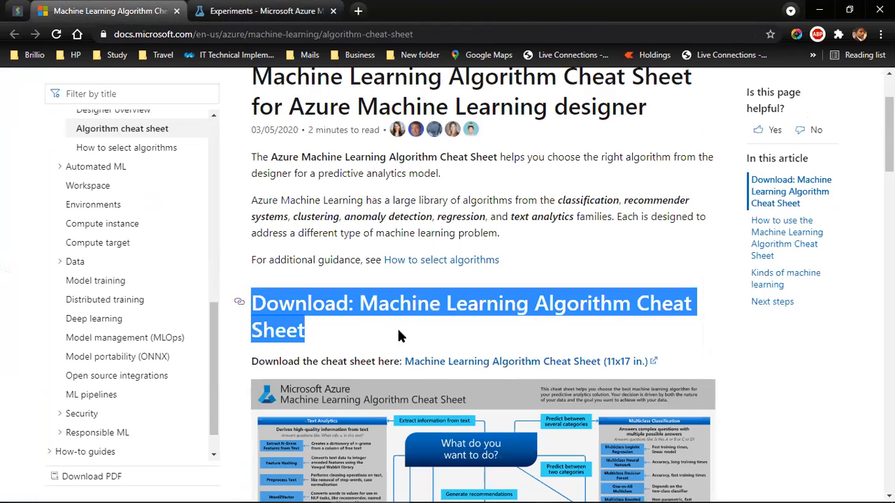
# Step: Switch to the PDF viewer and review 11Azure-ML-Cheat-Sheet.pdf and the algorithm comparison table in 11How-To-Select-Algorithms.pdf
pyautogui.hotkey('alt', 'Tab')
pyautogui.hotkey('alt', 'Tab')
pyautogui.hotkey('alt', 'Tab')
pyautogui.hotkey('alt', 'Tab')
pyautogui.hotkey('alt', 'Tab')
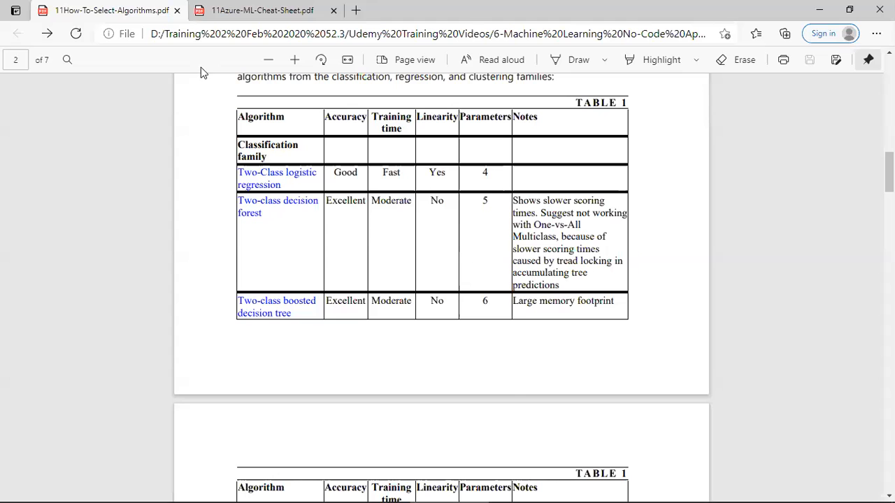
pyautogui.scroll(3, 334, 272)
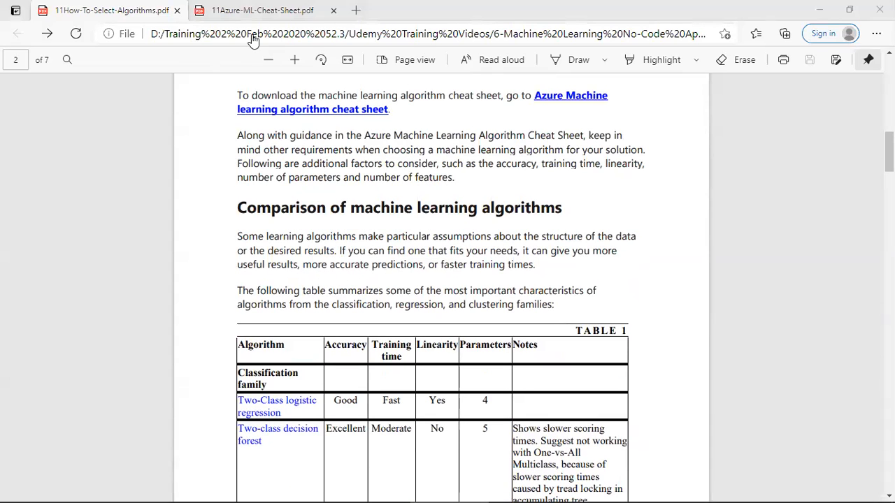
pyautogui.click(259, 10)
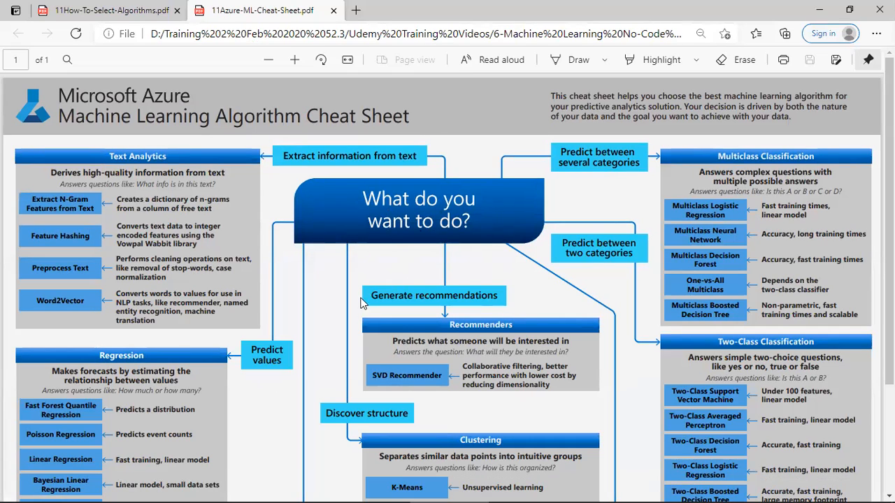
pyautogui.click(112, 9)
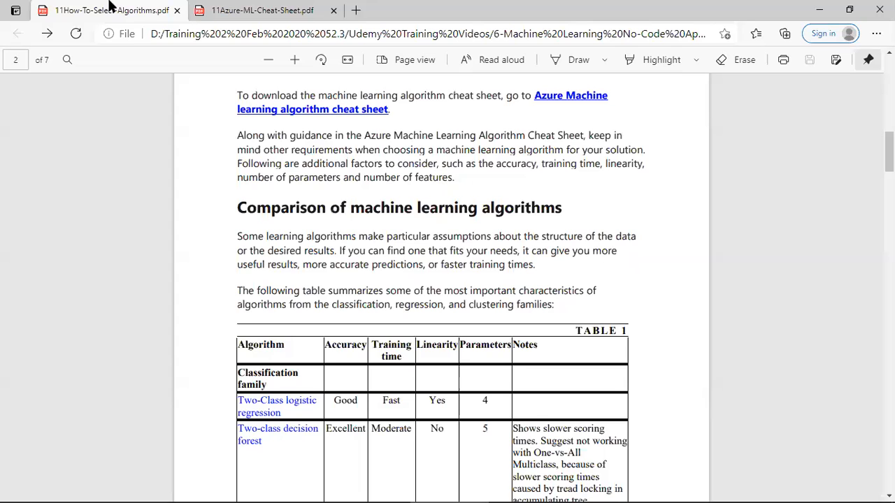
pyautogui.scroll(-3, 244, 408)
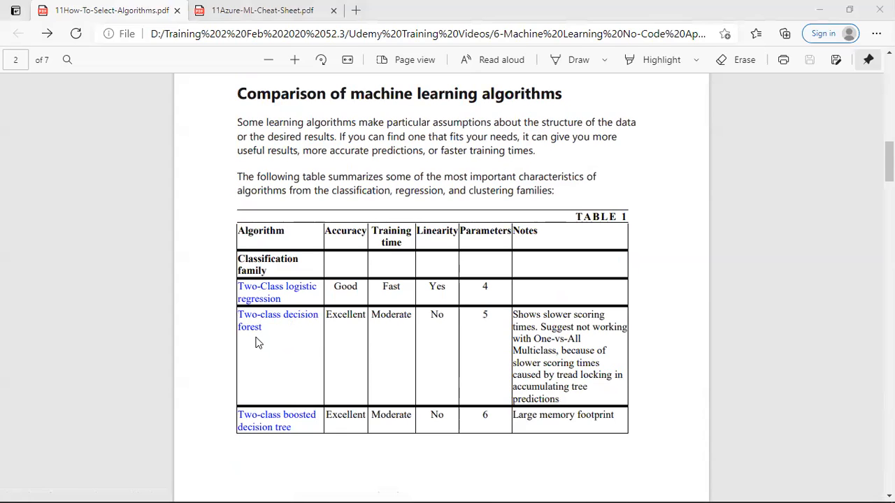
# Step: Switch back to the experiment in Azure Machine Learning Studio and add a Two-Class Decision Forest module below Split Data
pyautogui.hotkey('alt', 'Tab')
pyautogui.press('Tab')
pyautogui.press('Tab')
pyautogui.press('Tab')
pyautogui.press('Tab')
pyautogui.press('Tab')
pyautogui.press('Tab')
pyautogui.press('Tab')
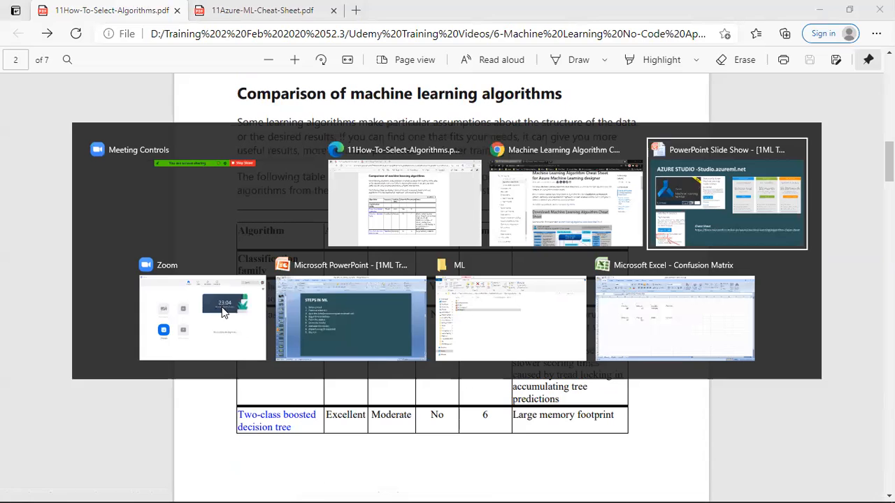
pyautogui.press('Tab')
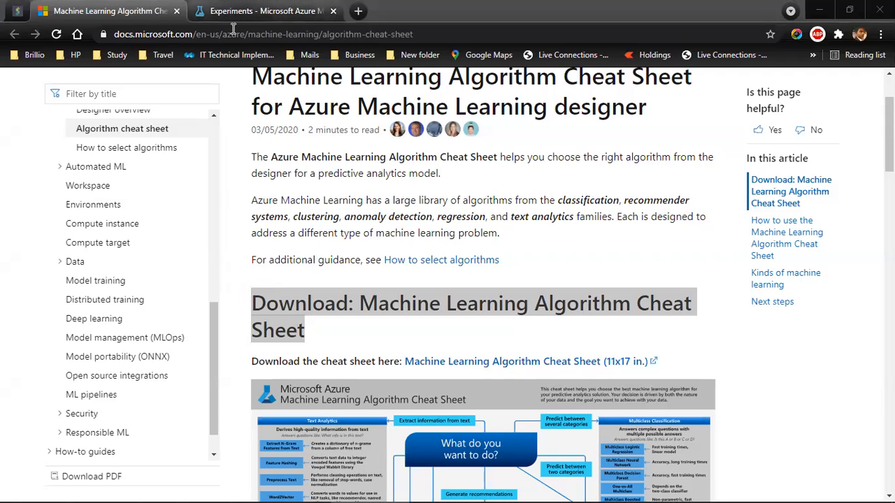
pyautogui.click(235, 12)
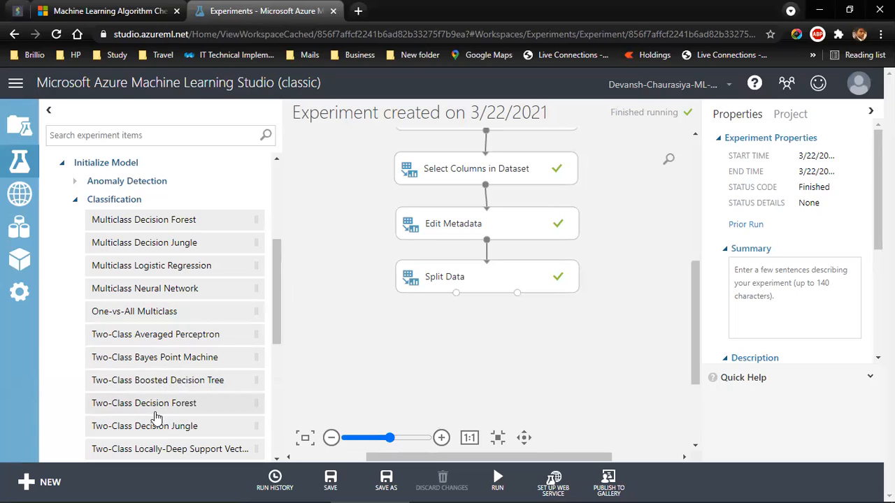
pyautogui.moveTo(160, 406); pyautogui.dragTo(392, 342)
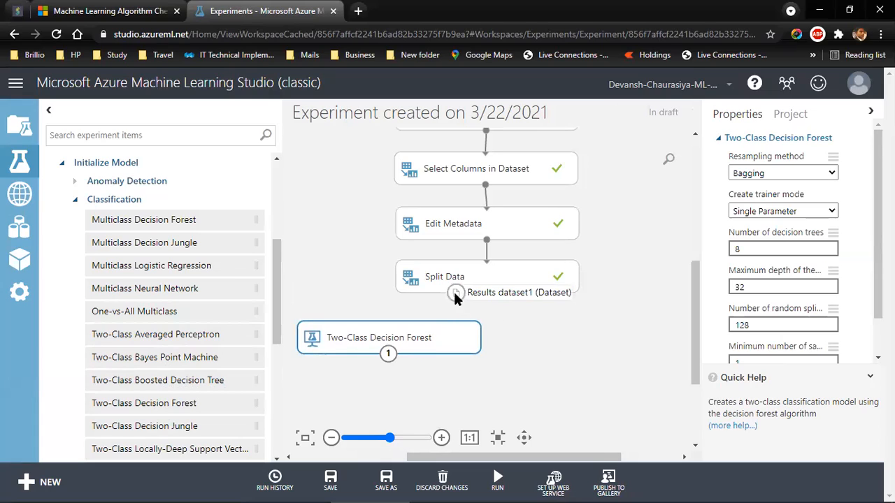
# Step: Add a Train Model module from the Train modules and place it below and beside the Two-Class Decision Forest
pyautogui.click(75, 200)
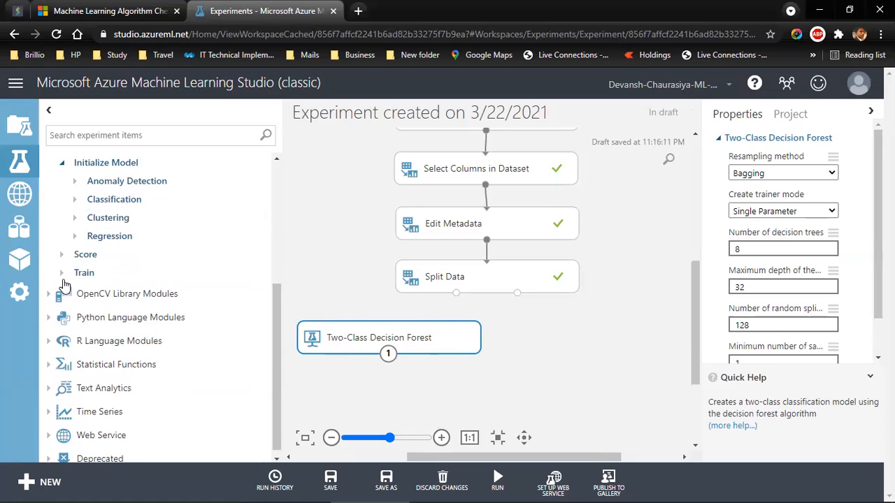
pyautogui.click(62, 273)
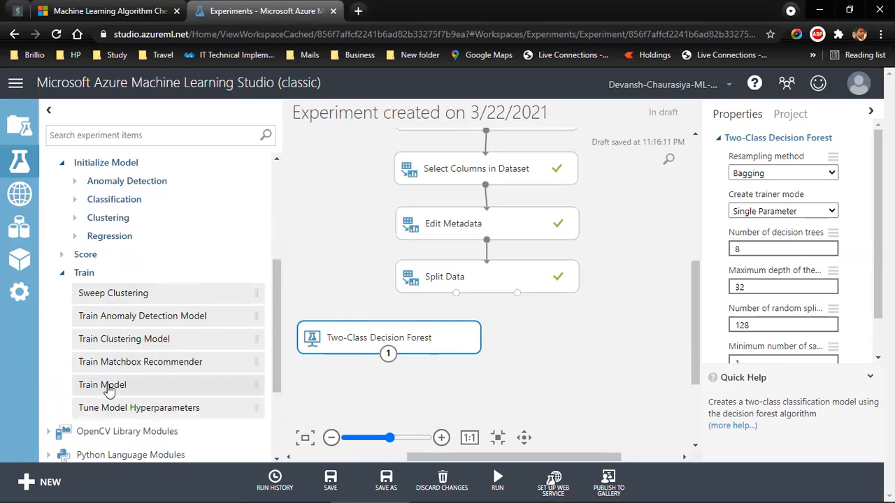
pyautogui.moveTo(283, 367); pyautogui.dragTo(513, 395)
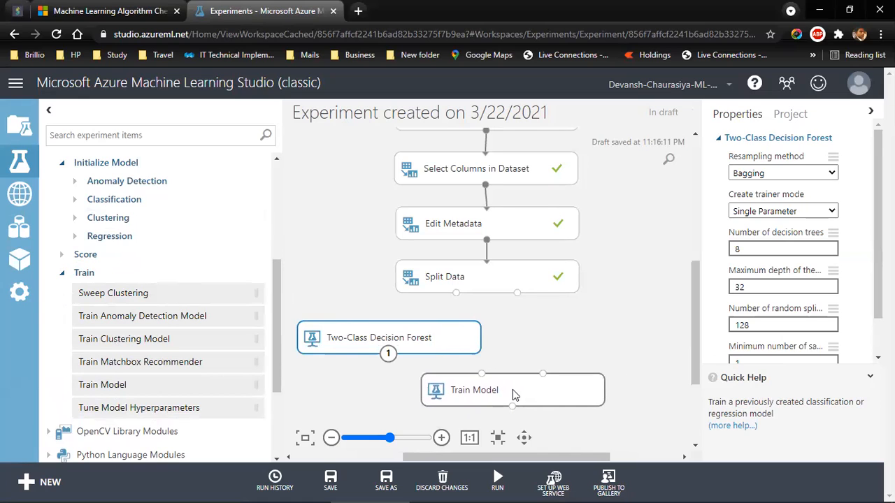
pyautogui.click(513, 389)
pyautogui.moveTo(696, 342); pyautogui.dragTo(694, 348)
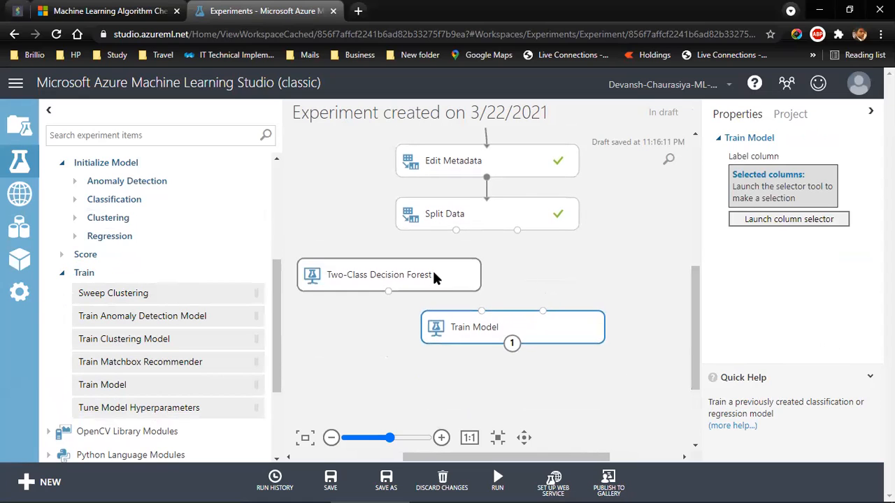
pyautogui.moveTo(494, 327); pyautogui.dragTo(519, 341)
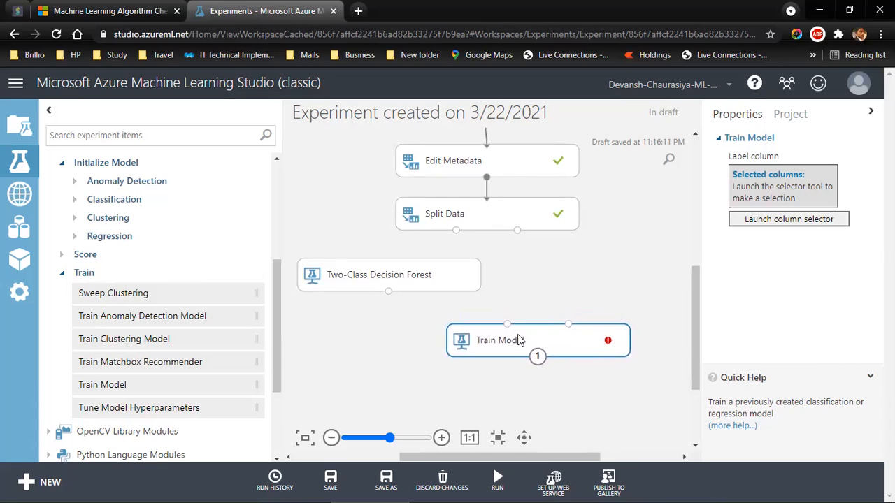
# Step: Try connecting the Two-Class Decision Forest output to Train Model, and delete that connection
pyautogui.moveTo(390, 294); pyautogui.dragTo(516, 348)
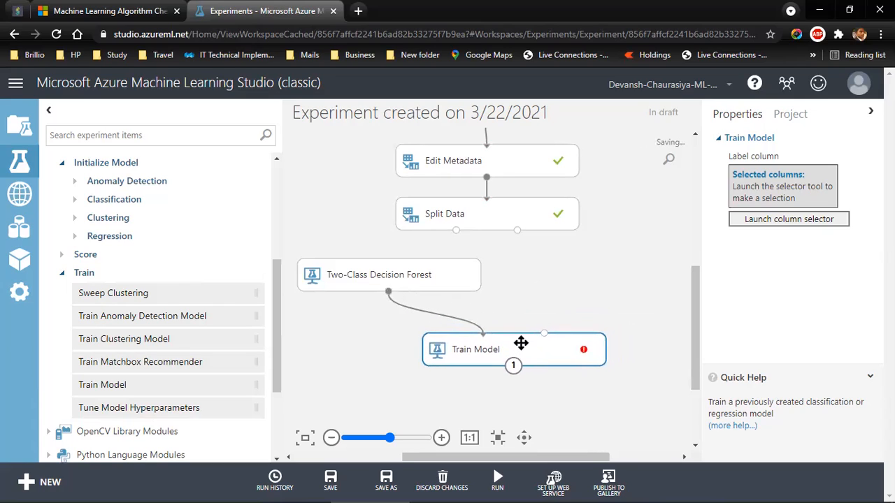
pyautogui.click(480, 330)
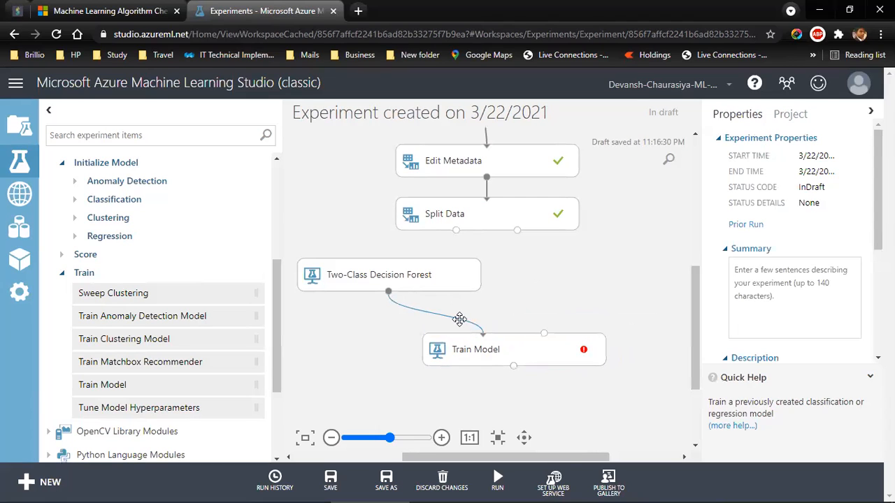
pyautogui.rightClick(461, 324)
pyautogui.click(491, 335)
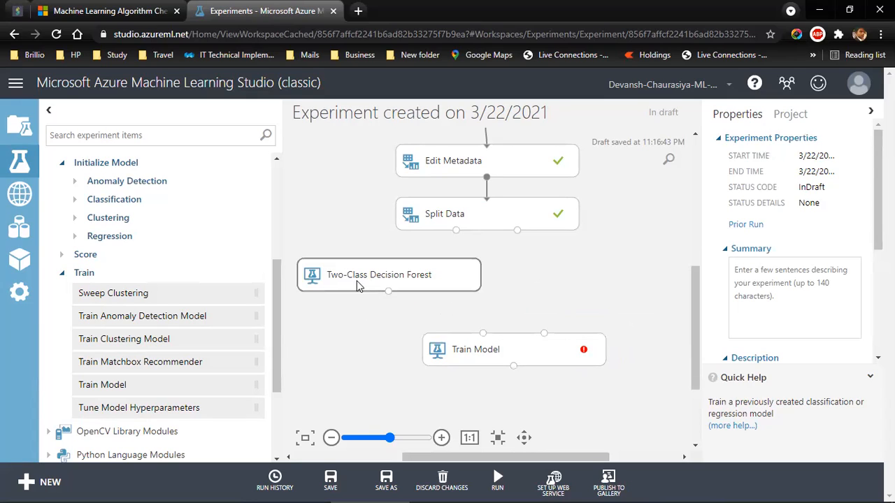
# Step: Connect the Two-Class Decision Forest output to Train Model's first input and Split Data's first output to its second input
pyautogui.moveTo(388, 292); pyautogui.dragTo(482, 334)
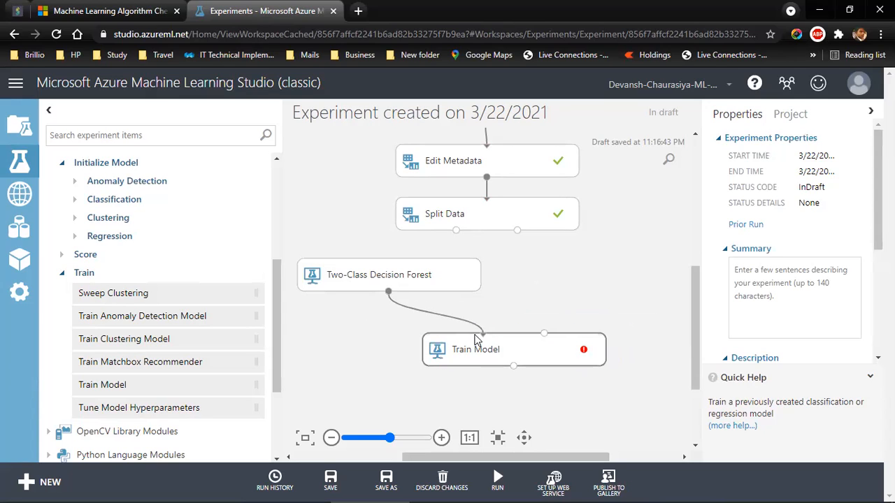
pyautogui.moveTo(538, 347); pyautogui.dragTo(543, 342)
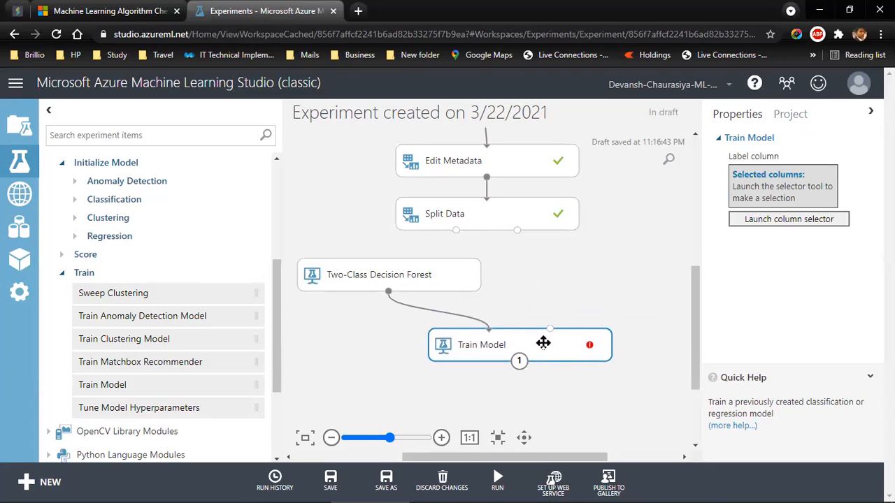
pyautogui.moveTo(455, 231); pyautogui.dragTo(549, 350)
pyautogui.moveTo(450, 291); pyautogui.dragTo(438, 296)
pyautogui.moveTo(517, 338); pyautogui.dragTo(518, 330)
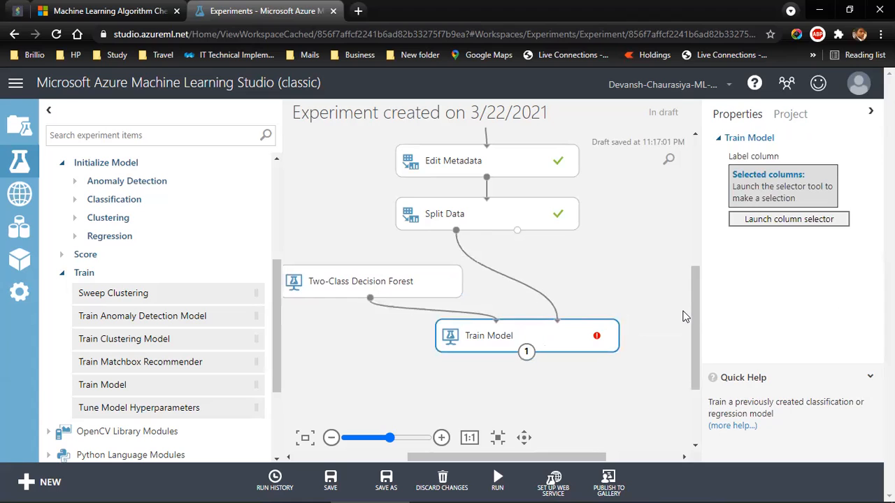
# Step: Rearrange Edit Metadata, Split Data, Two-Class Decision Forest and Train Model closer together on the experiment canvas
pyautogui.moveTo(691, 314); pyautogui.dragTo(696, 291)
pyautogui.click(506, 190)
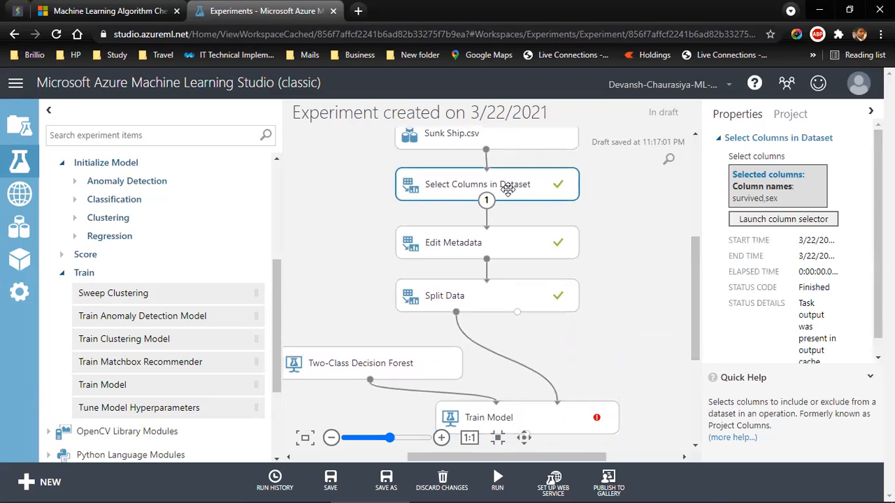
pyautogui.click(505, 237)
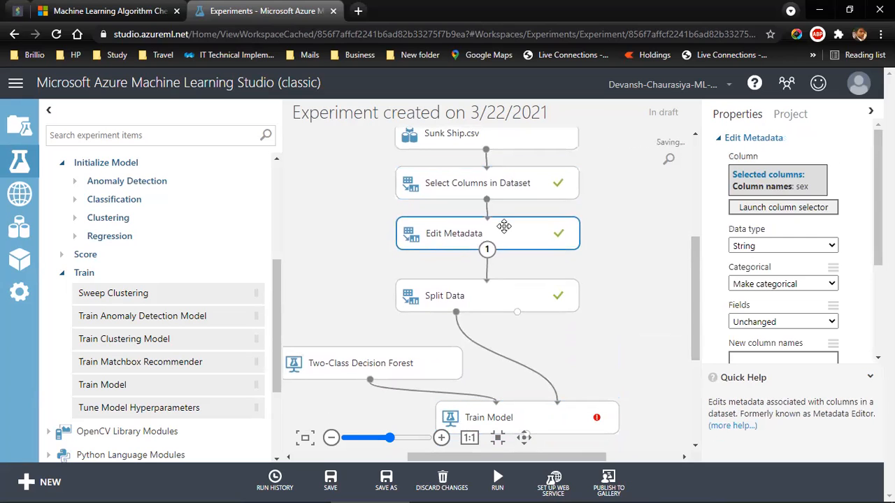
pyautogui.moveTo(495, 296); pyautogui.dragTo(493, 274)
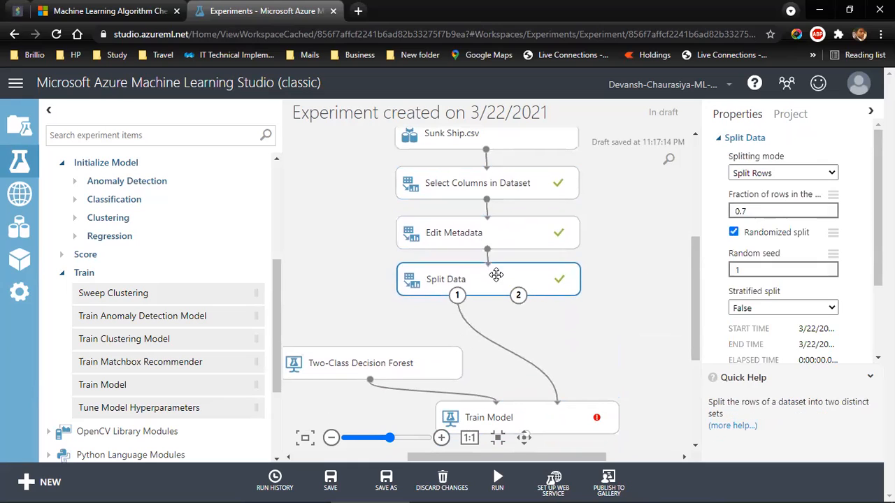
pyautogui.moveTo(428, 353); pyautogui.dragTo(418, 318)
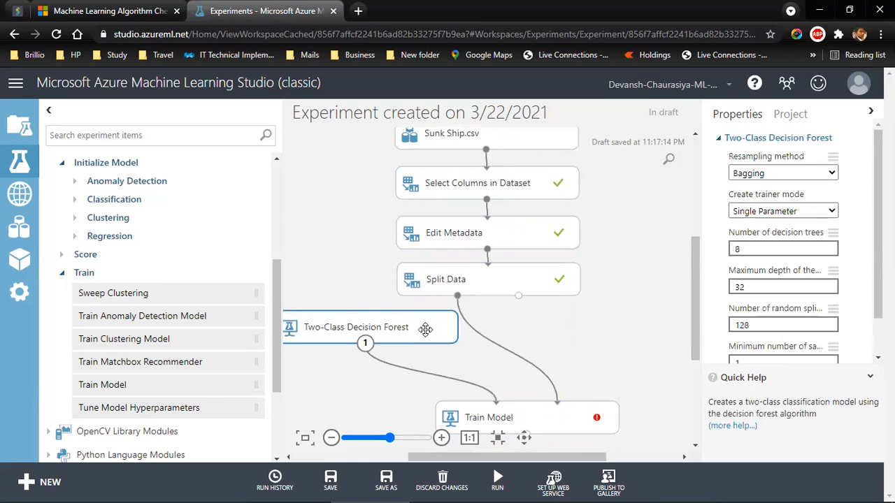
pyautogui.moveTo(520, 395); pyautogui.dragTo(495, 370)
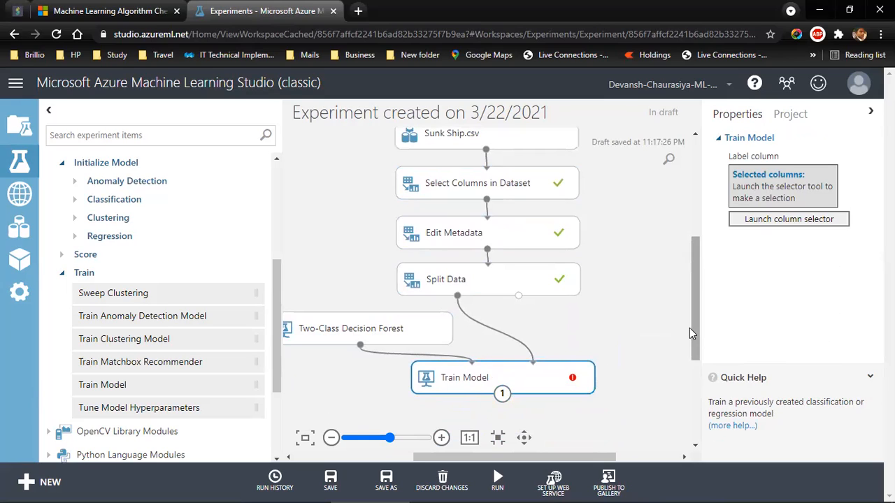
# Step: Set the Train Model label column to sex and run the whole experiment
pyautogui.moveTo(691, 328); pyautogui.dragTo(691, 329)
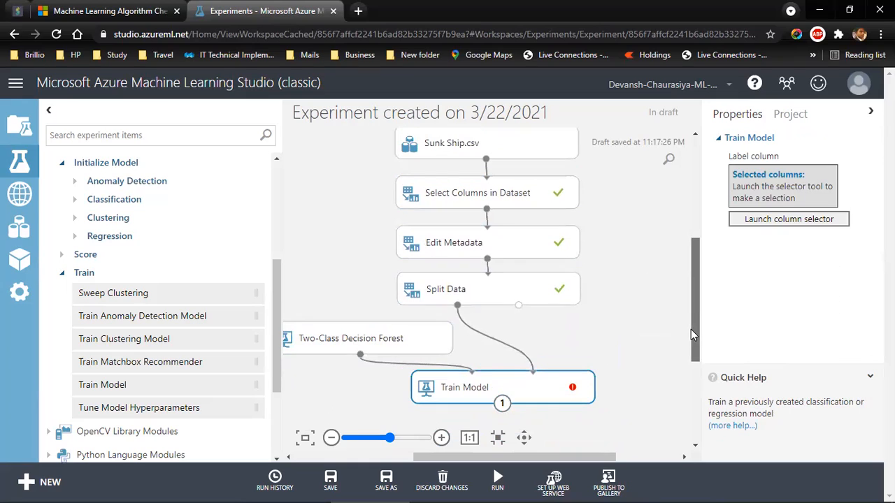
pyautogui.rightClick(503, 405)
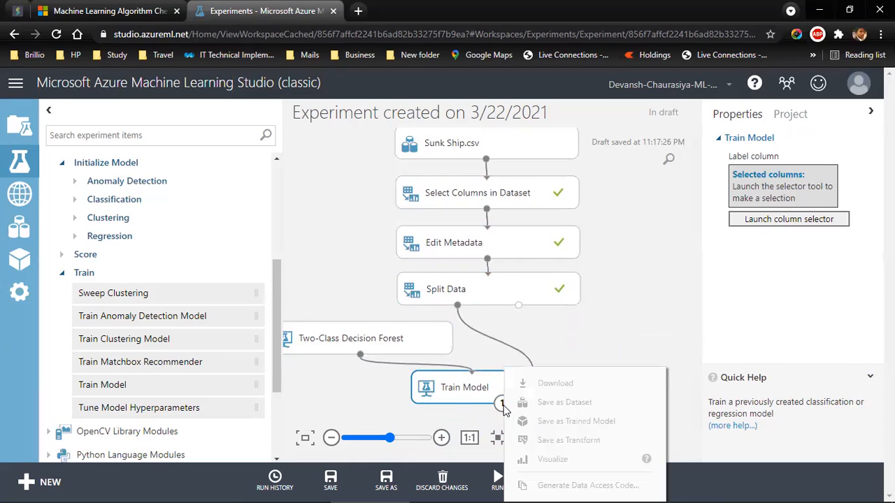
pyautogui.click(597, 316)
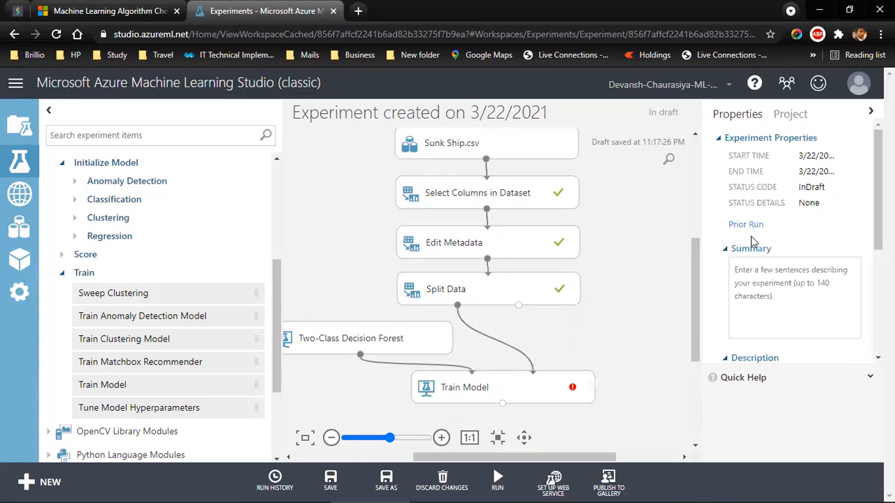
pyautogui.click(509, 397)
pyautogui.click(801, 221)
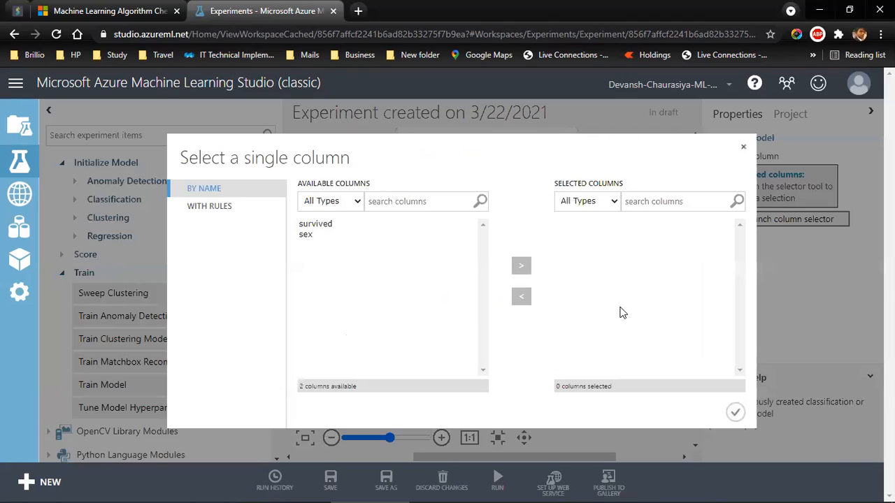
pyautogui.click(308, 226)
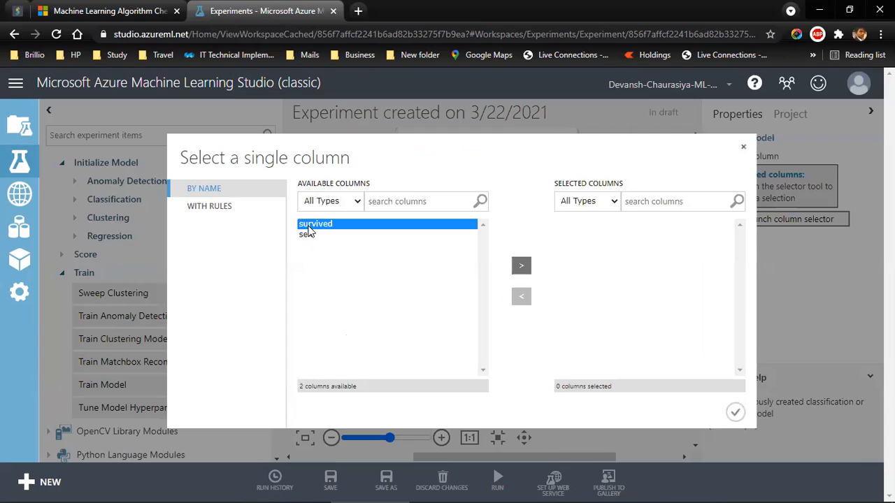
pyautogui.click(308, 234)
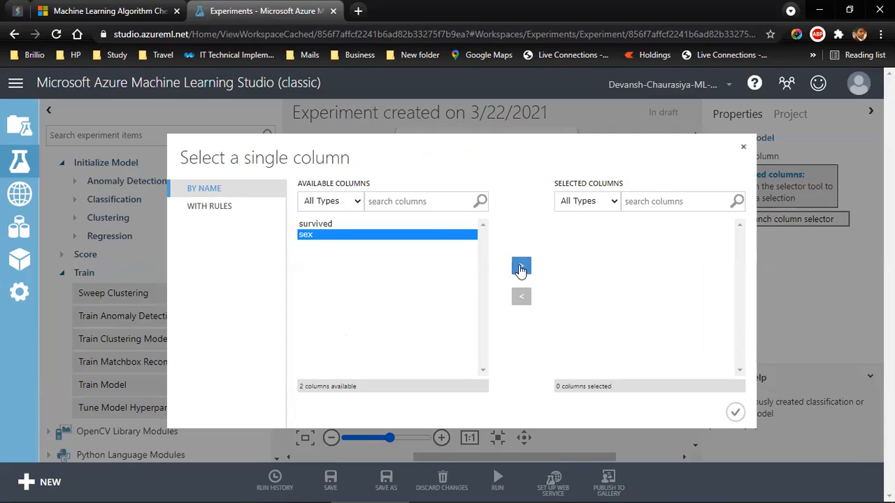
pyautogui.click(521, 268)
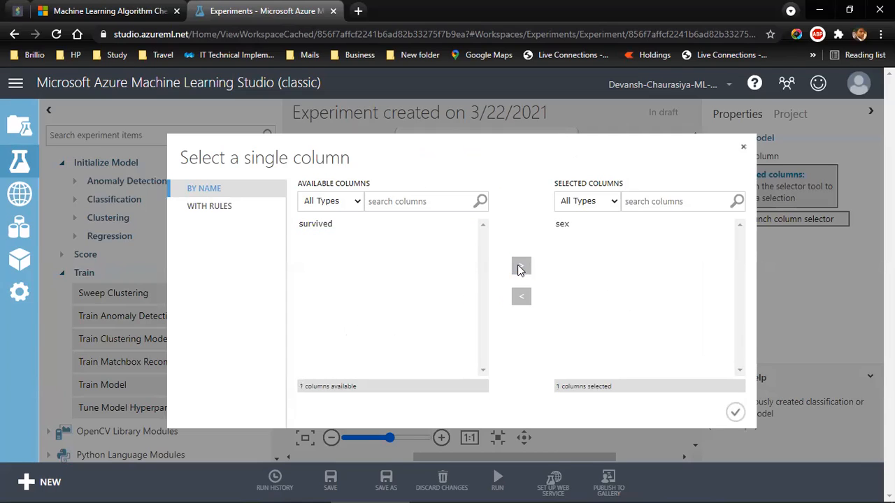
pyautogui.click(735, 412)
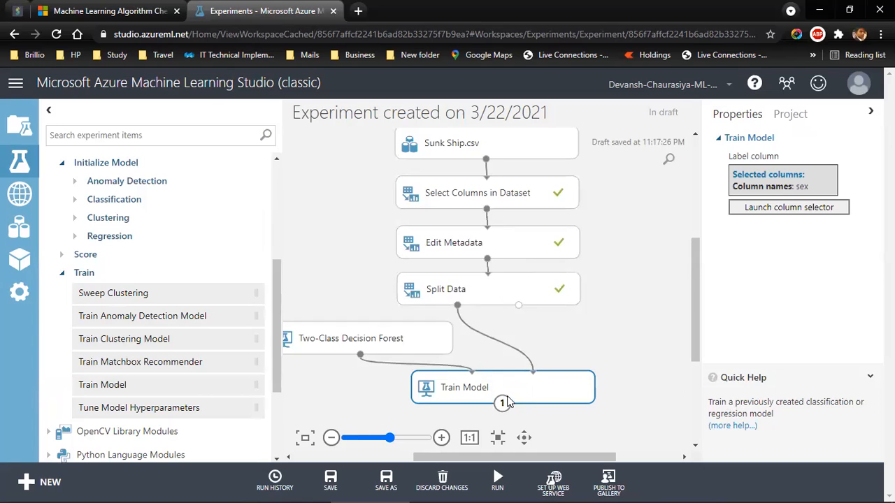
pyautogui.moveTo(506, 480)
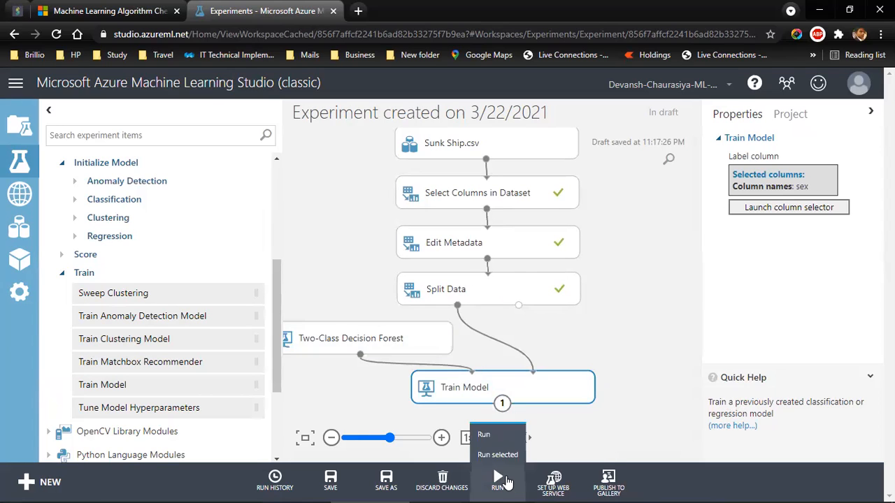
pyautogui.click(484, 435)
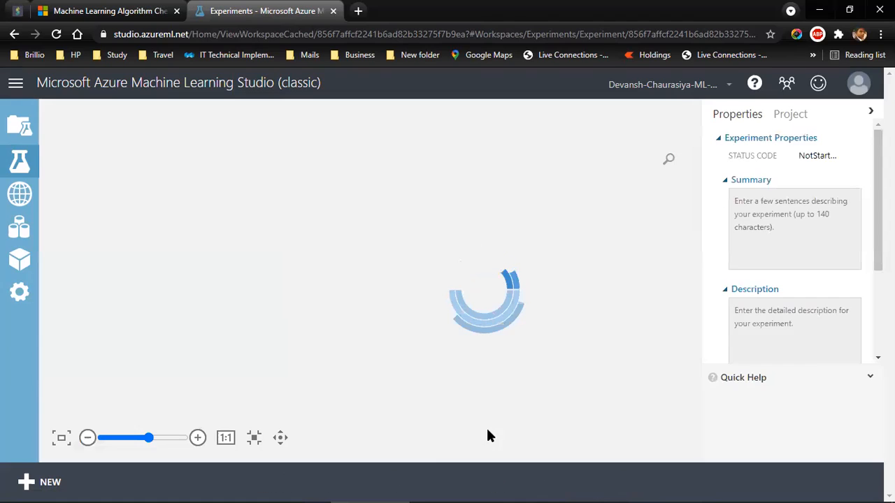
# Step: Add a Score Model module from the Score modules and place it below and to the right of Train Model
pyautogui.moveTo(457, 459); pyautogui.dragTo(379, 463)
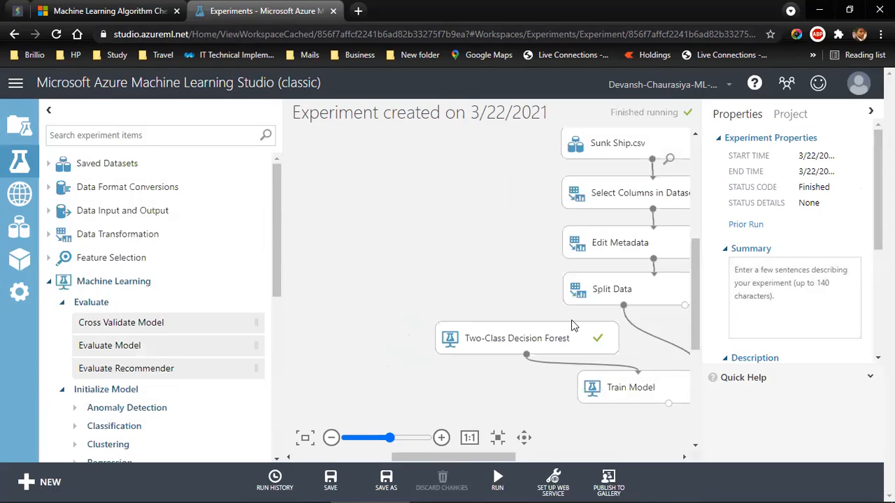
pyautogui.moveTo(503, 457); pyautogui.dragTo(525, 455)
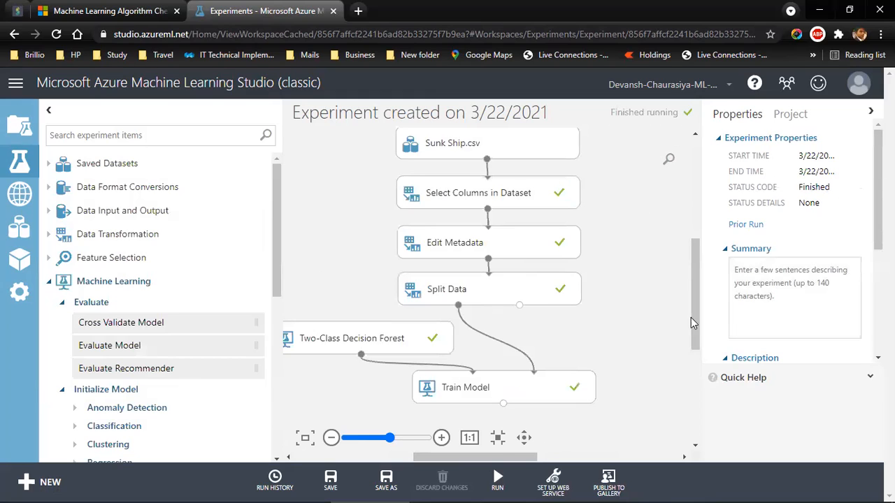
pyautogui.moveTo(696, 322); pyautogui.dragTo(700, 345)
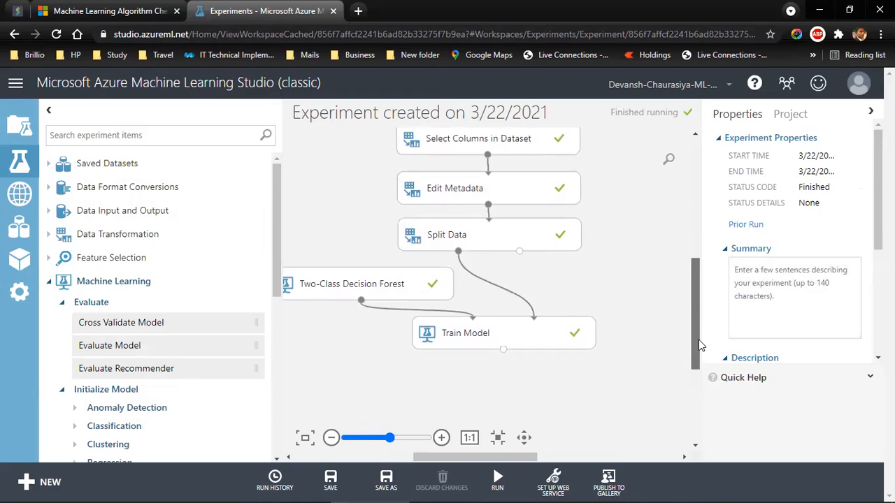
pyautogui.moveTo(699, 340); pyautogui.dragTo(698, 342)
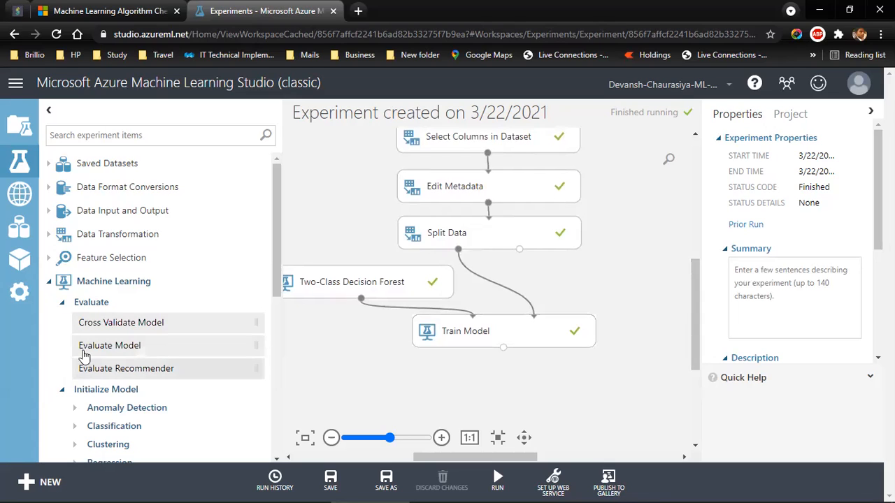
pyautogui.moveTo(274, 282); pyautogui.dragTo(260, 402)
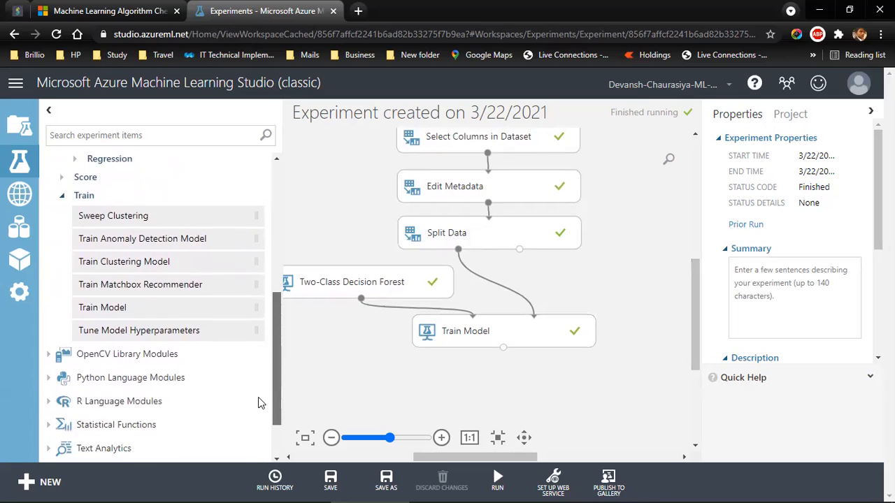
pyautogui.click(61, 218)
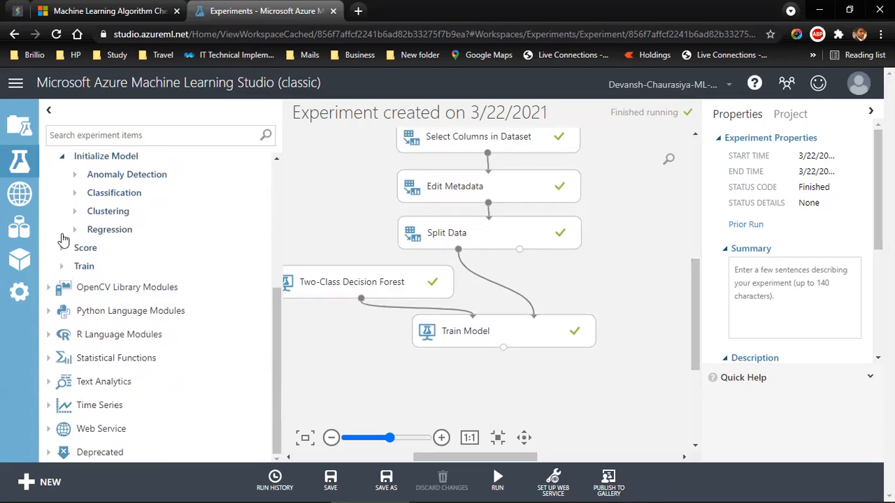
pyautogui.click(60, 248)
pyautogui.moveTo(108, 289); pyautogui.dragTo(590, 393)
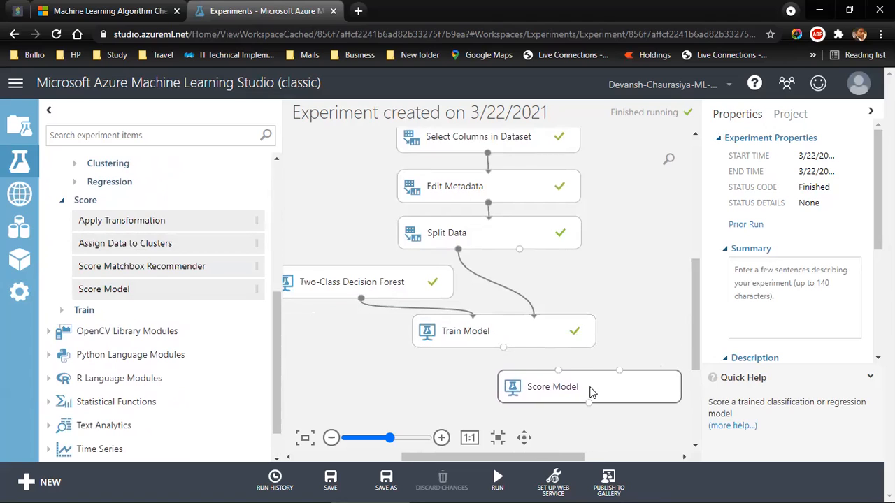
pyautogui.moveTo(557, 456); pyautogui.dragTo(567, 455)
pyautogui.moveTo(581, 394); pyautogui.dragTo(609, 387)
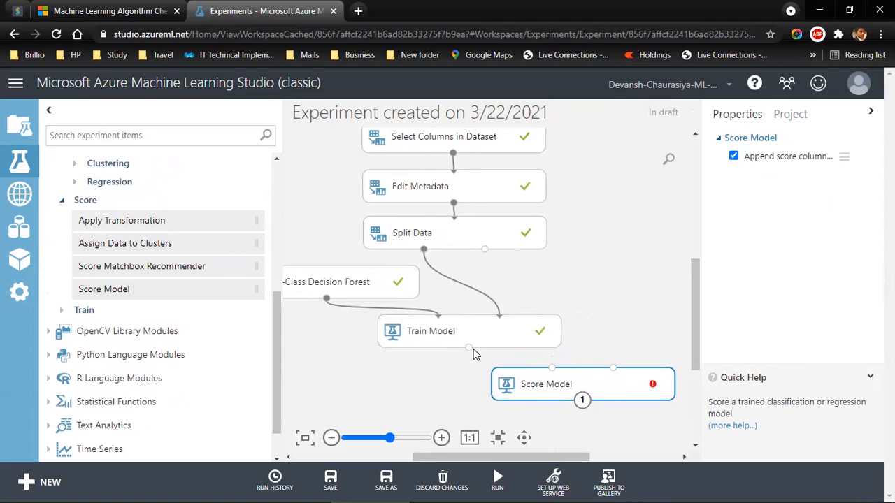
# Step: Connect Train Model's output to Score Model's first input and Split Data's second output to its second input, spacing the two models apart
pyautogui.moveTo(467, 348); pyautogui.dragTo(552, 369)
pyautogui.moveTo(485, 250); pyautogui.dragTo(609, 380)
pyautogui.moveTo(529, 334); pyautogui.dragTo(493, 337)
pyautogui.moveTo(574, 380); pyautogui.dragTo(574, 384)
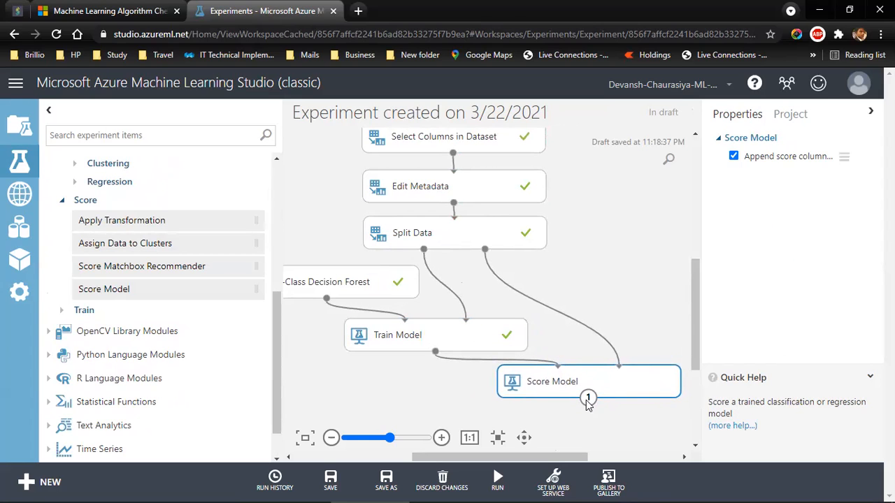
# Step: Run the whole experiment and visualize the scored dataset output of Score Model
pyautogui.moveTo(499, 478)
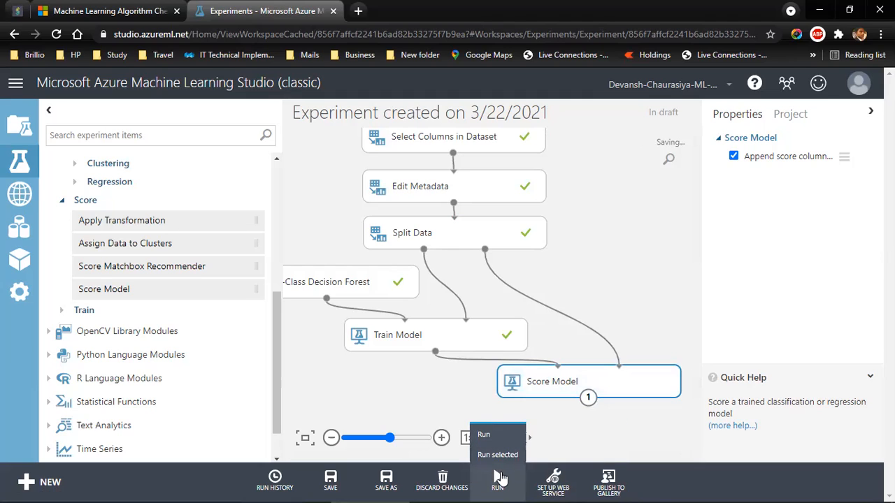
pyautogui.click(488, 435)
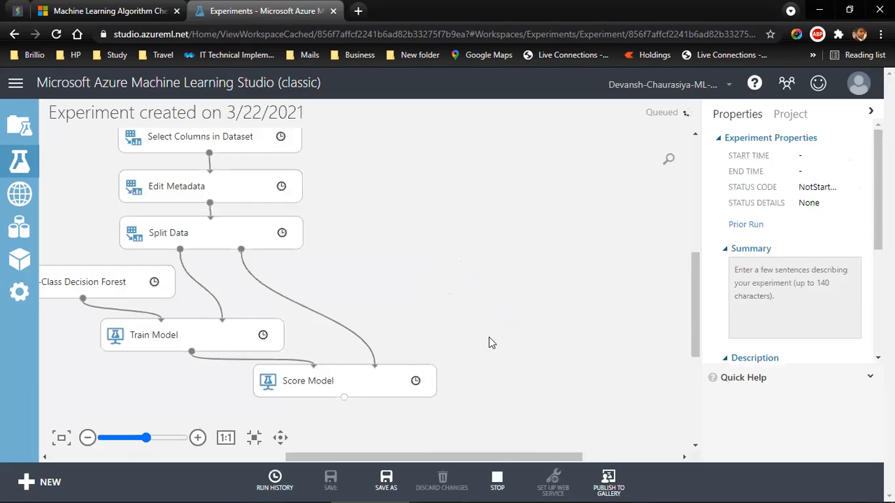
pyautogui.moveTo(385, 458); pyautogui.dragTo(375, 455)
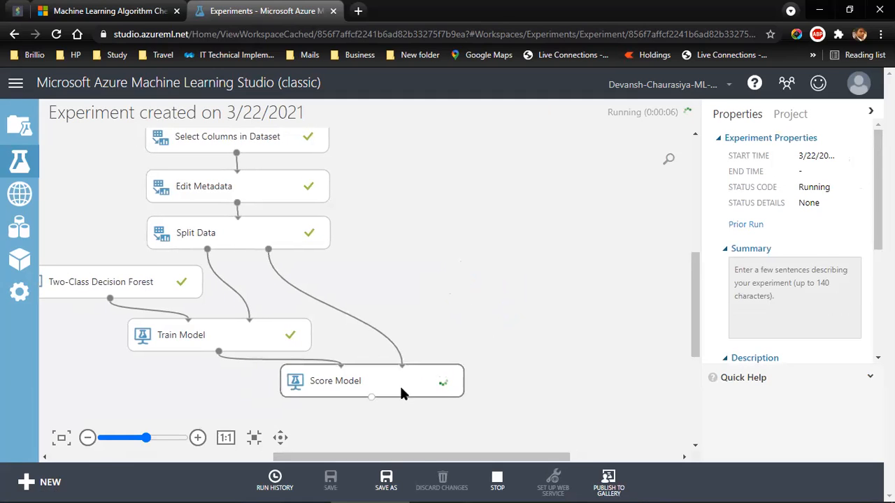
pyautogui.rightClick(614, 398)
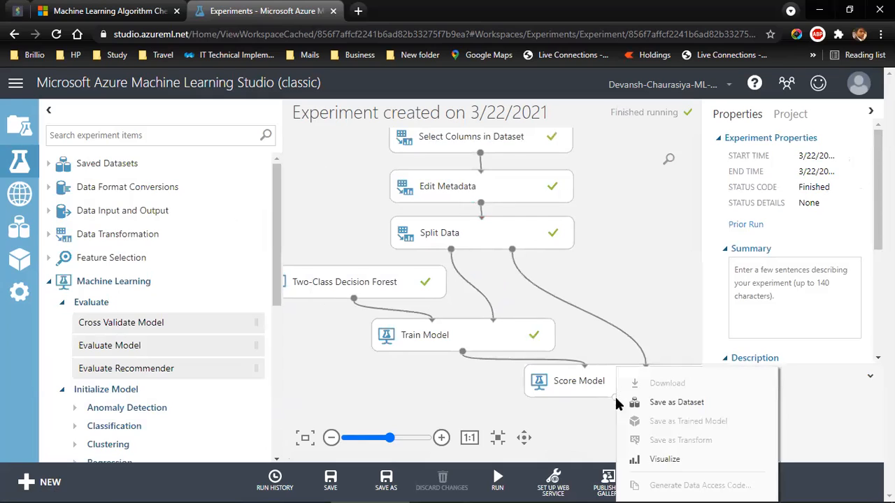
pyautogui.click(657, 462)
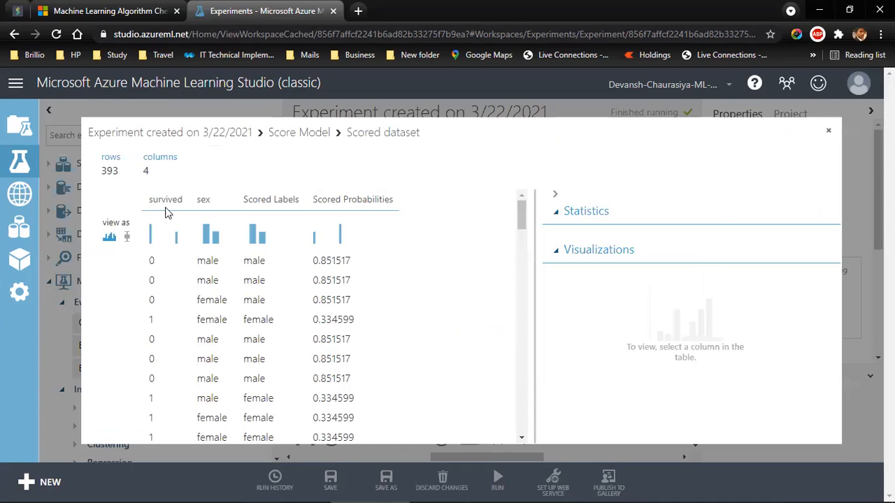
# Step: Examine the scored dataset's row count and the values and statistics of the Scored Probabilities column, and close the visualization
pyautogui.moveTo(126, 174); pyautogui.dragTo(112, 173)
pyautogui.click(109, 173)
pyautogui.moveTo(315, 261); pyautogui.dragTo(350, 279)
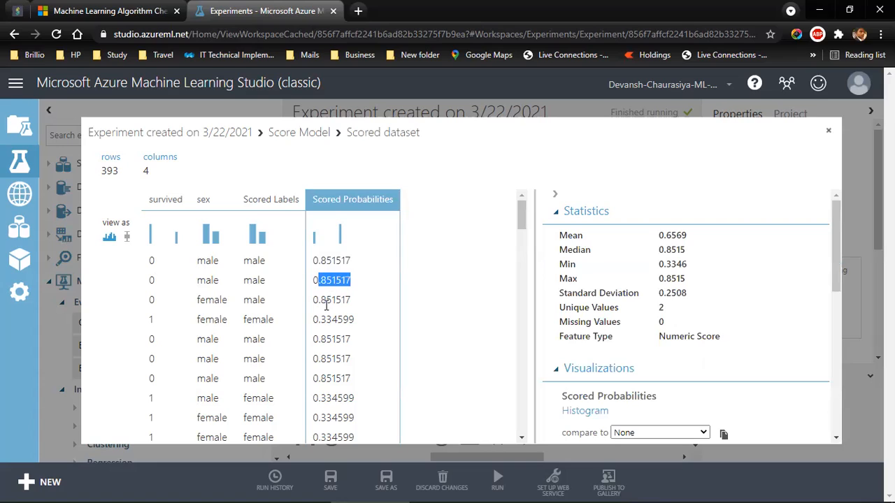
pyautogui.moveTo(318, 299); pyautogui.dragTo(352, 302)
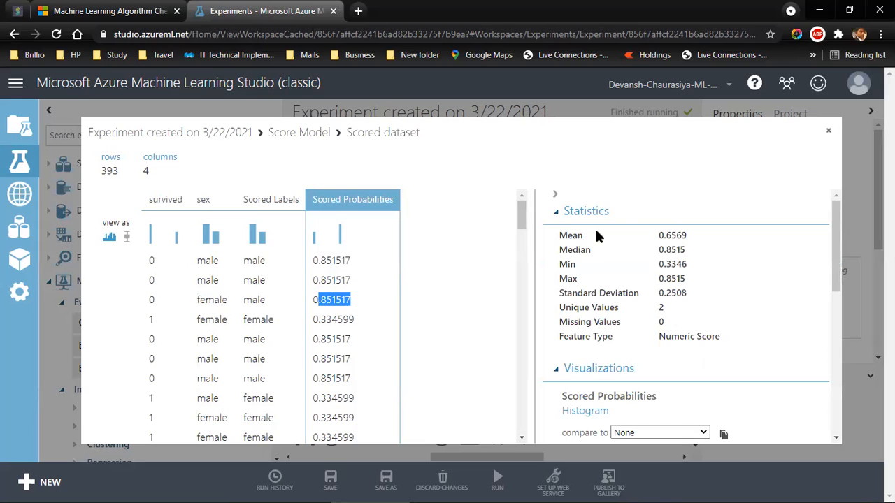
pyautogui.click(829, 130)
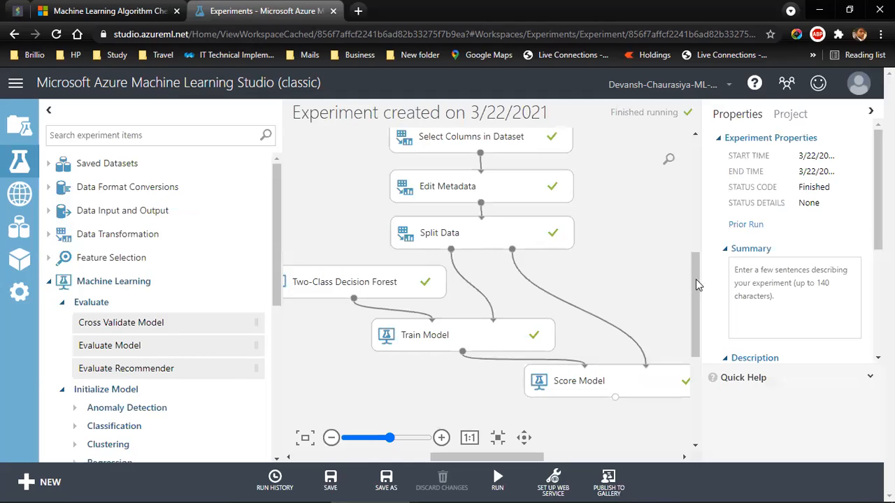
# Step: Replace the sex column with survived as the label column of Train Model
pyautogui.click(604, 381)
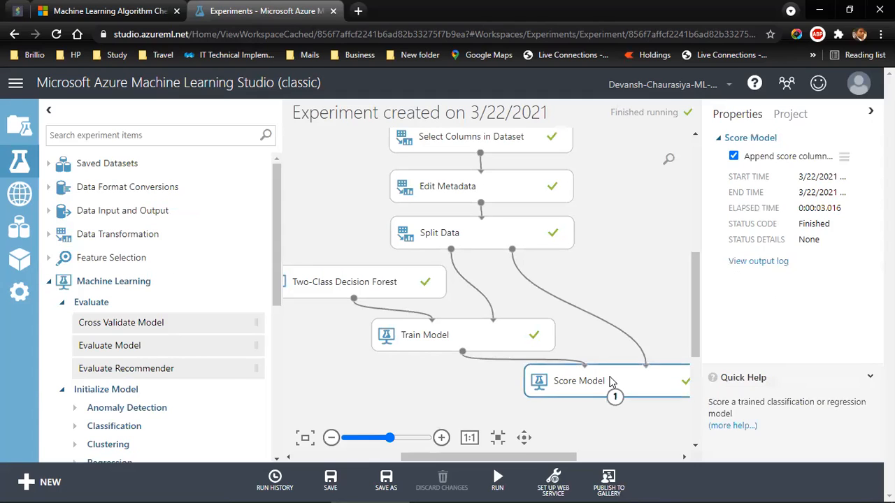
pyautogui.click(456, 344)
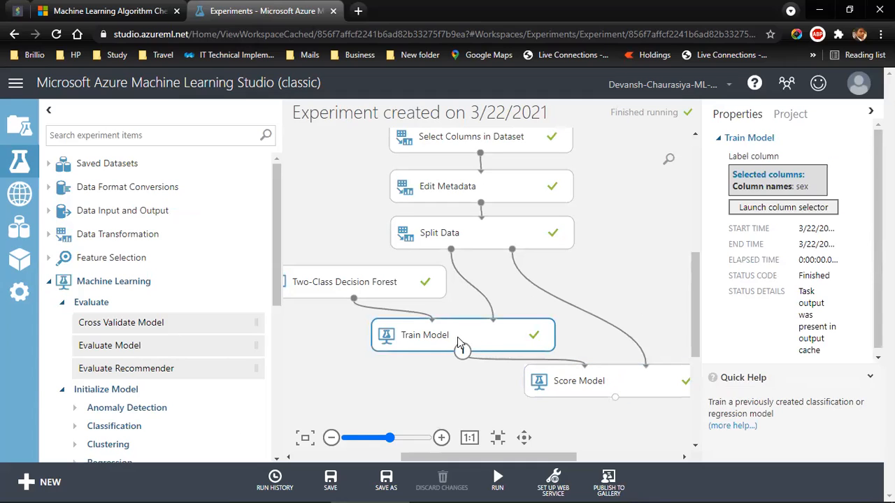
pyautogui.click(784, 208)
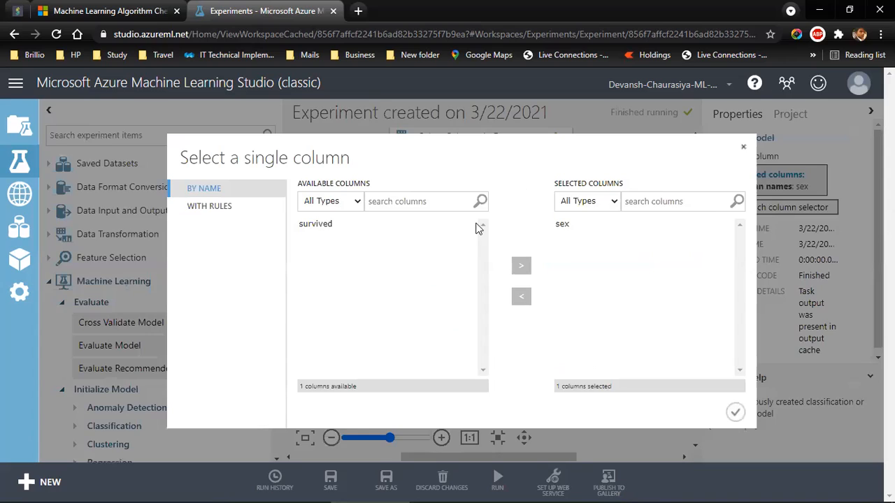
pyautogui.click(563, 225)
pyautogui.click(523, 299)
pyautogui.click(342, 225)
pyautogui.click(522, 268)
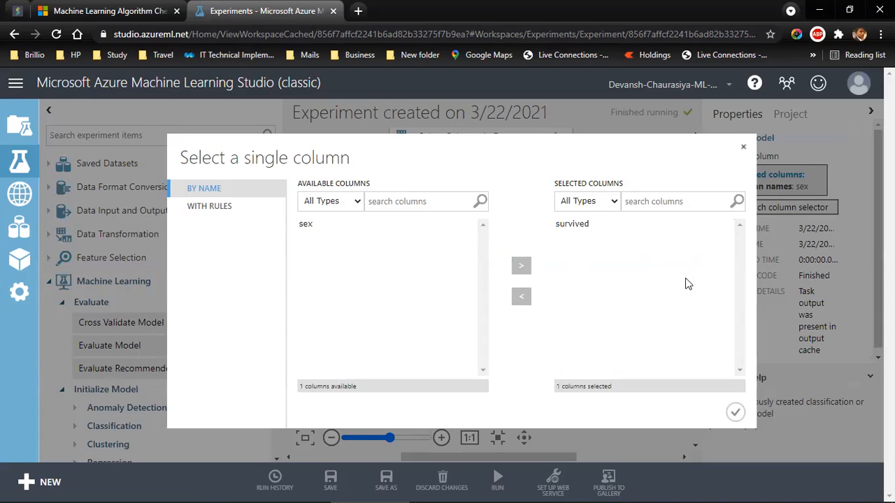
pyautogui.click(735, 412)
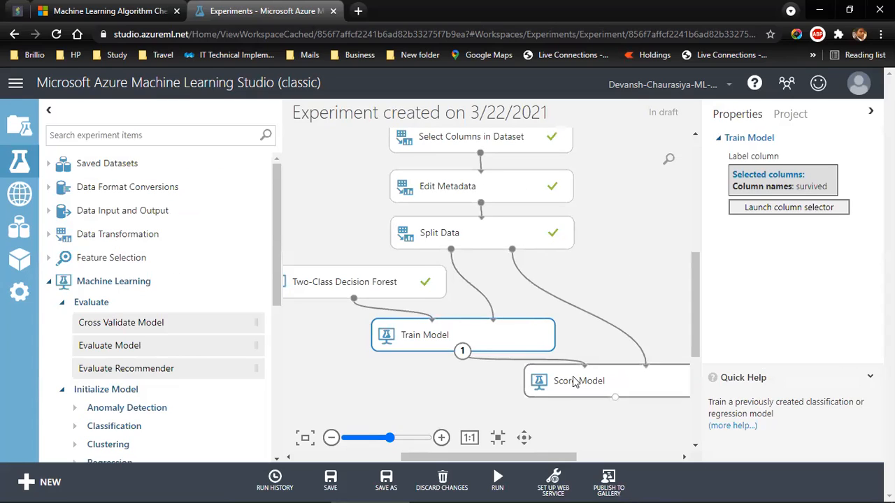
# Step: Rerun the experiment with the new label column and visualize the scored dataset output of Score Model
pyautogui.moveTo(497, 479)
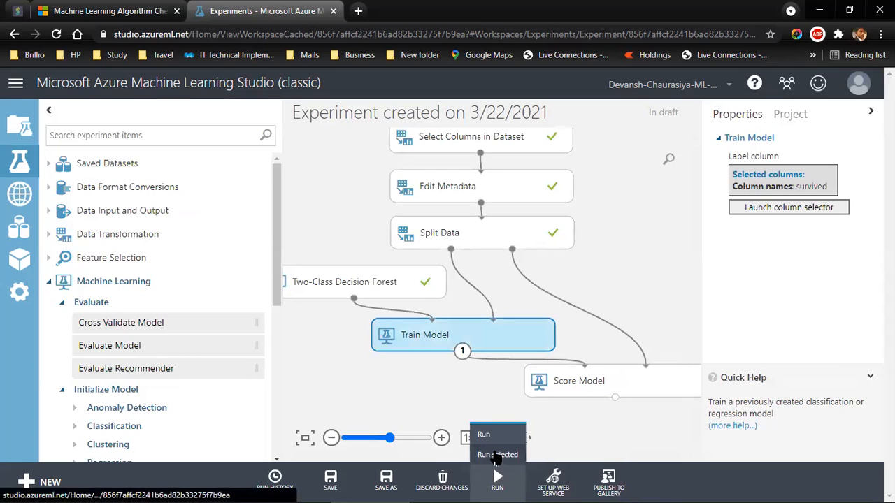
pyautogui.click(496, 455)
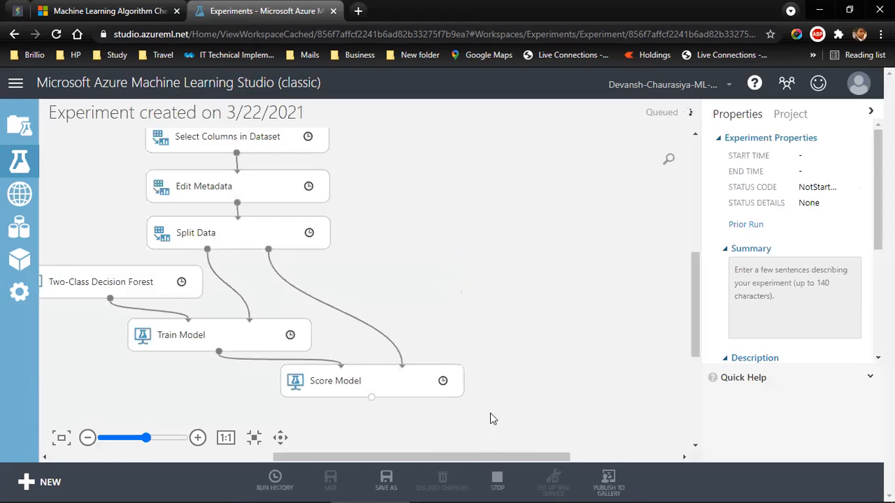
pyautogui.rightClick(614, 397)
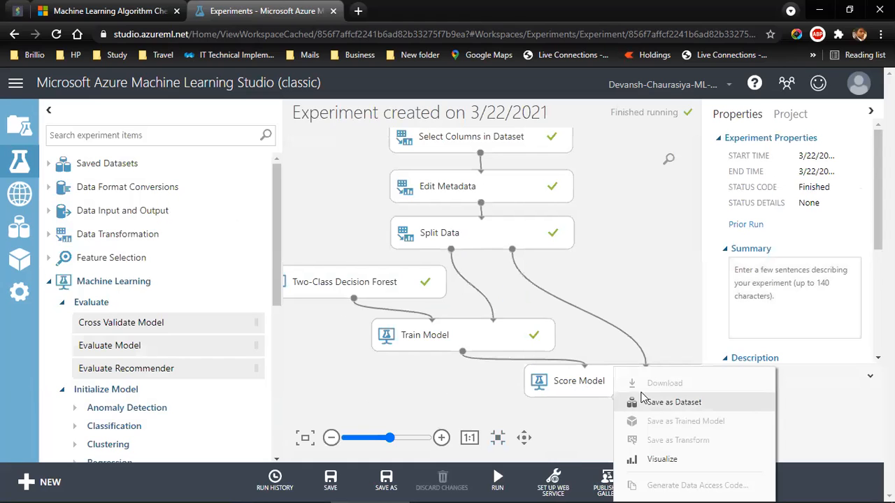
pyautogui.click(662, 456)
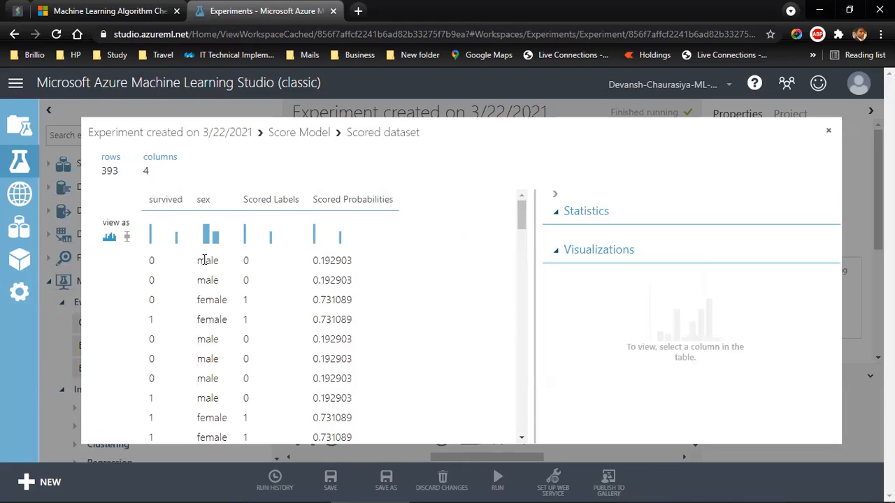
# Step: Compare the survived, sex, Scored Labels and Scored Probabilities values in the first and third rows of the scored dataset
pyautogui.click(151, 261)
pyautogui.click(246, 261)
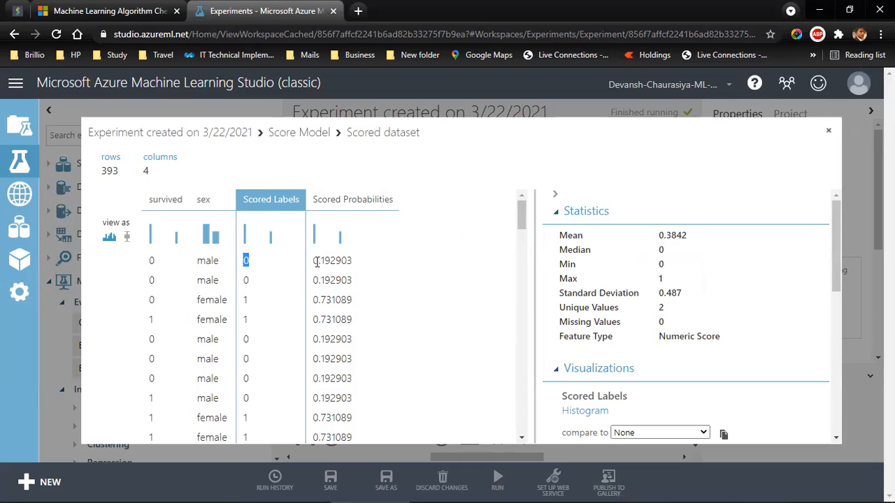
pyautogui.moveTo(315, 260); pyautogui.dragTo(358, 260)
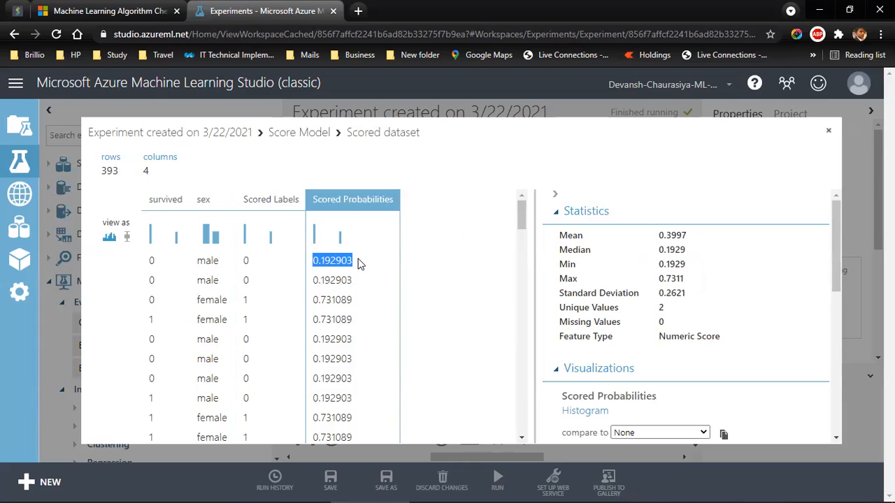
pyautogui.click(441, 287)
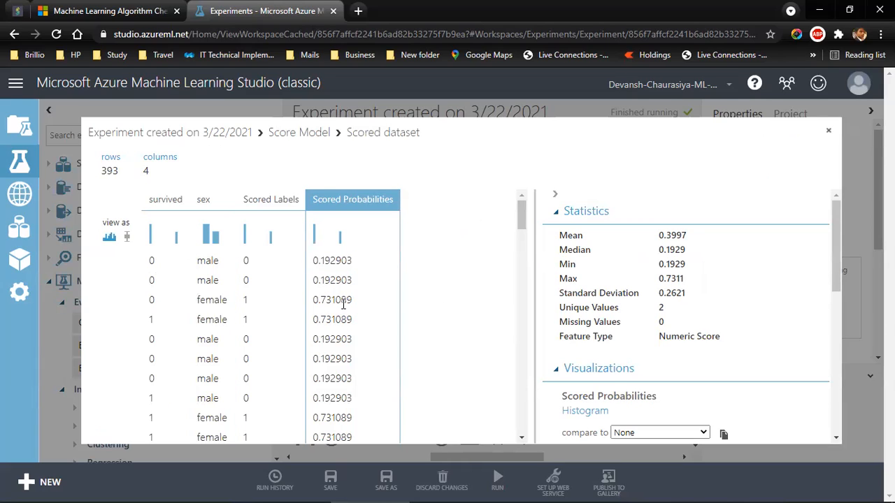
pyautogui.doubleClick(151, 299)
pyautogui.click(207, 299)
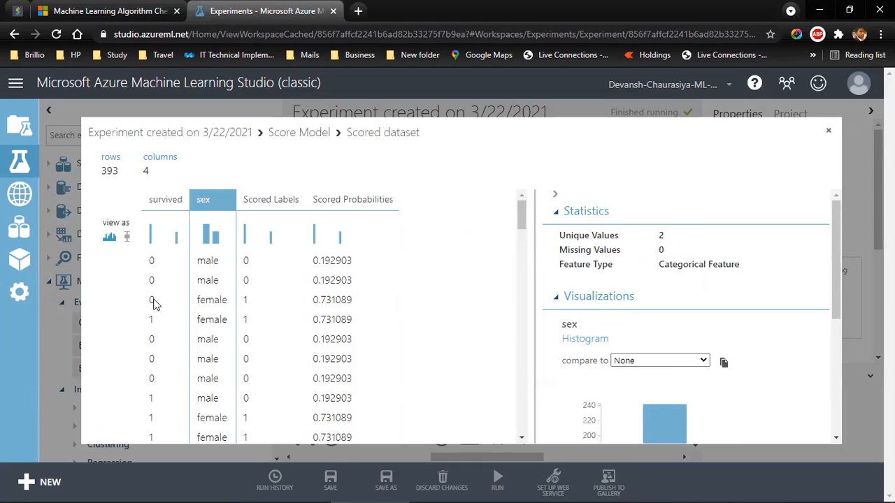
pyautogui.click(246, 299)
pyautogui.moveTo(315, 301); pyautogui.dragTo(354, 313)
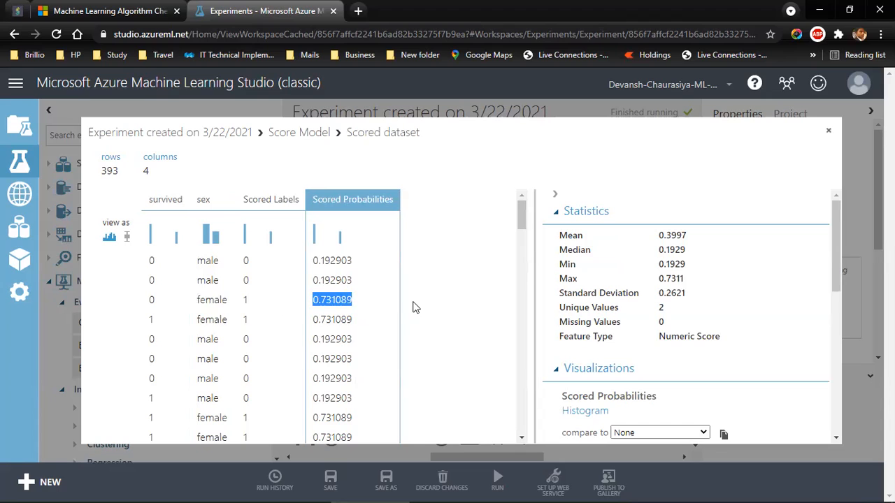
# Step: Review the statistics and histogram of the Scored Probabilities column, and close the scored dataset visualization
pyautogui.moveTo(525, 218); pyautogui.dragTo(550, 200)
pyautogui.moveTo(560, 238); pyautogui.dragTo(732, 339)
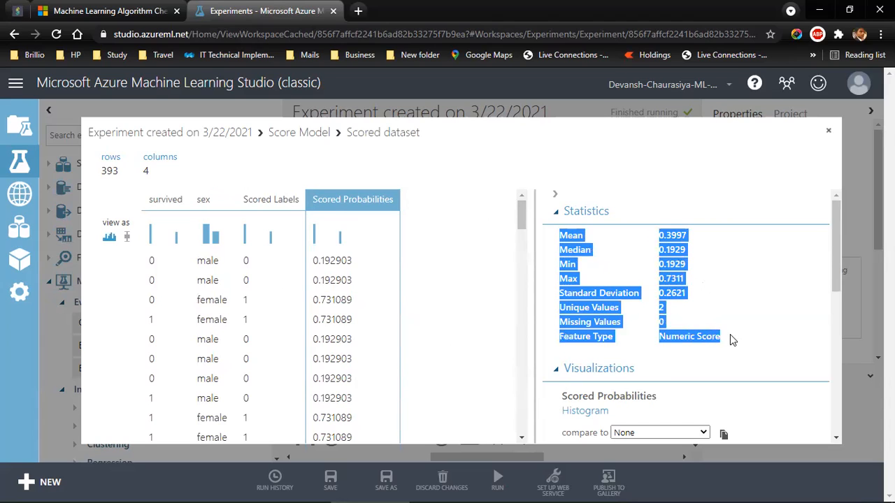
pyautogui.click(664, 349)
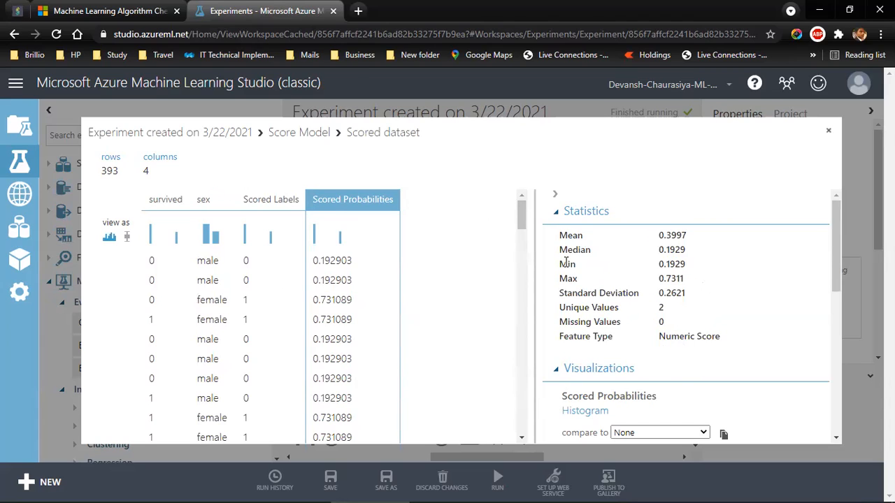
pyautogui.scroll(-3, 513, 297)
pyautogui.scroll(-6, 630, 357)
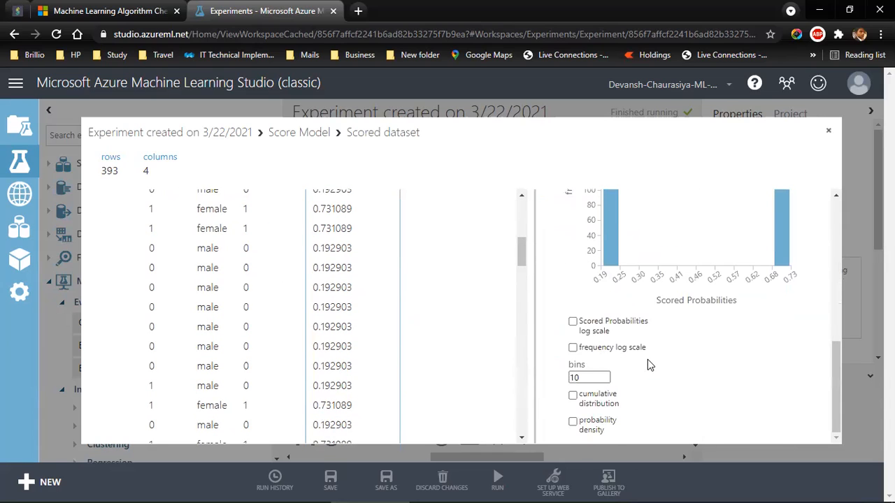
pyautogui.scroll(6, 648, 359)
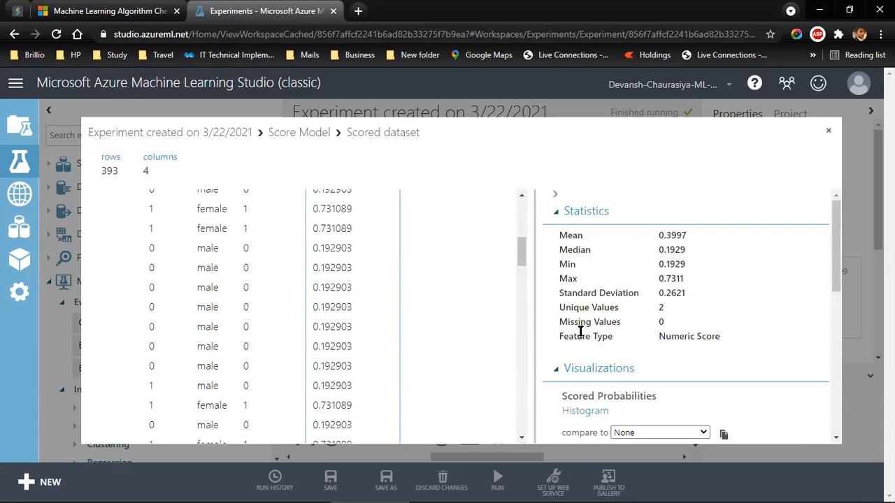
pyautogui.click(828, 132)
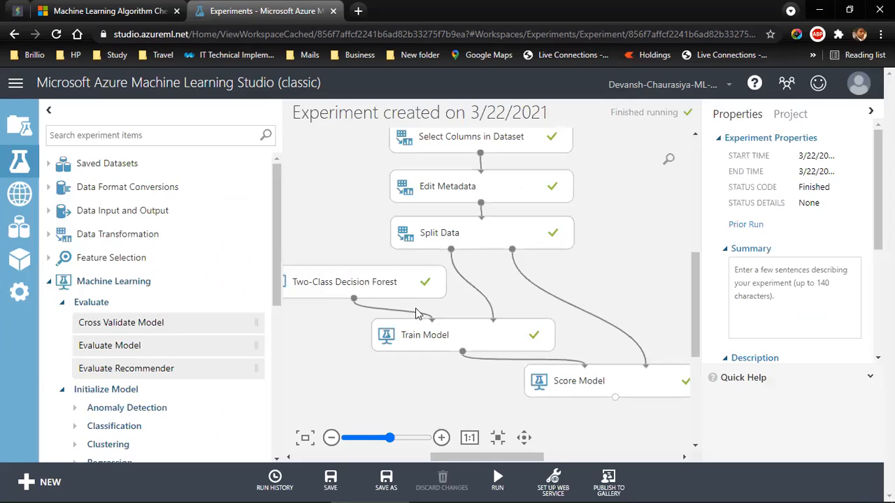
# Step: Find the Evaluate Model module, place it below Score Model, and connect Score Model's output to its first input
pyautogui.moveTo(486, 459)
pyautogui.mouseDown()
pyautogui.moveTo(508, 456)
pyautogui.moveTo(495, 457)
pyautogui.mouseUp()
pyautogui.moveTo(692, 325); pyautogui.dragTo(685, 344)
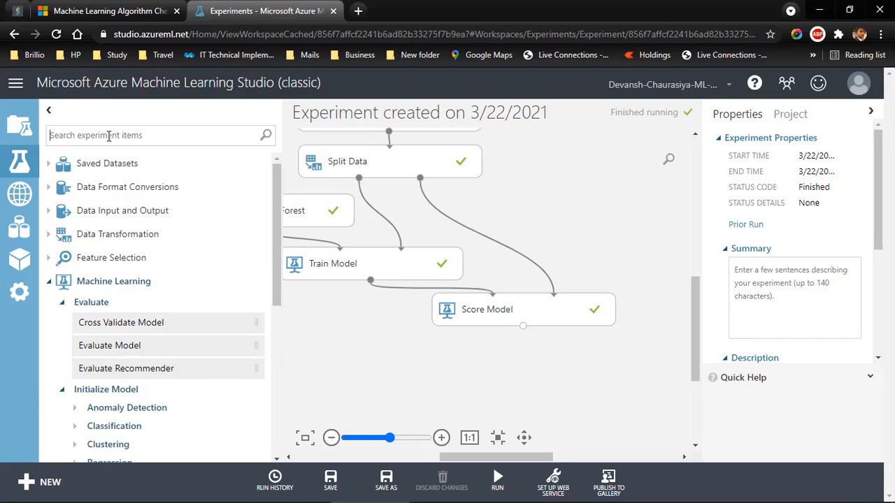
pyautogui.write('evalu')
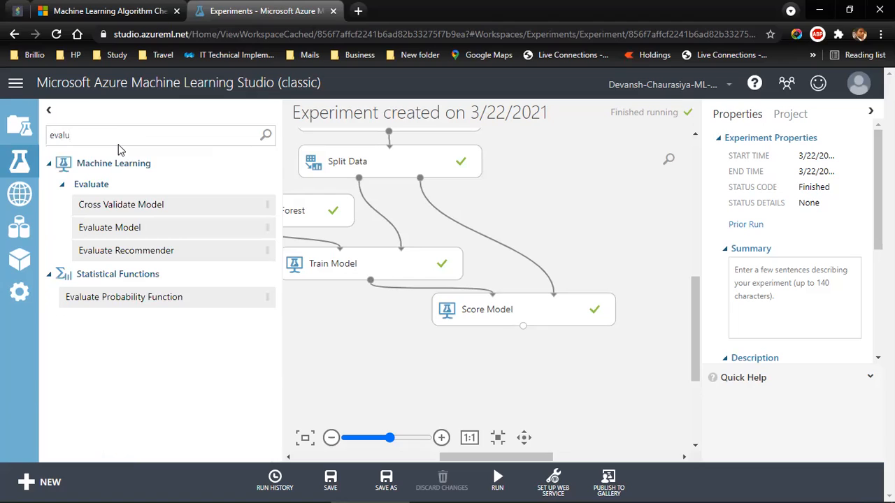
pyautogui.click(102, 228)
pyautogui.moveTo(238, 259); pyautogui.dragTo(517, 376)
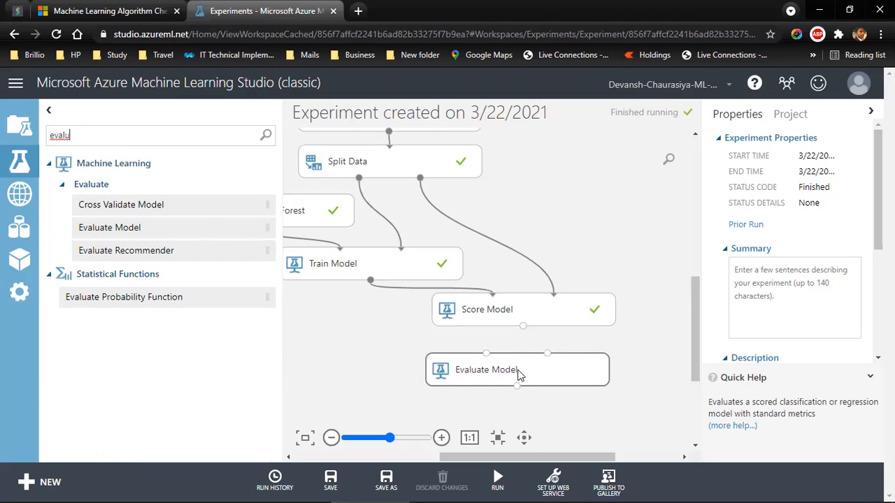
pyautogui.moveTo(523, 326); pyautogui.dragTo(486, 359)
# Step: Run only the selected Evaluate Model module and visualize its evaluation results
pyautogui.moveTo(498, 487)
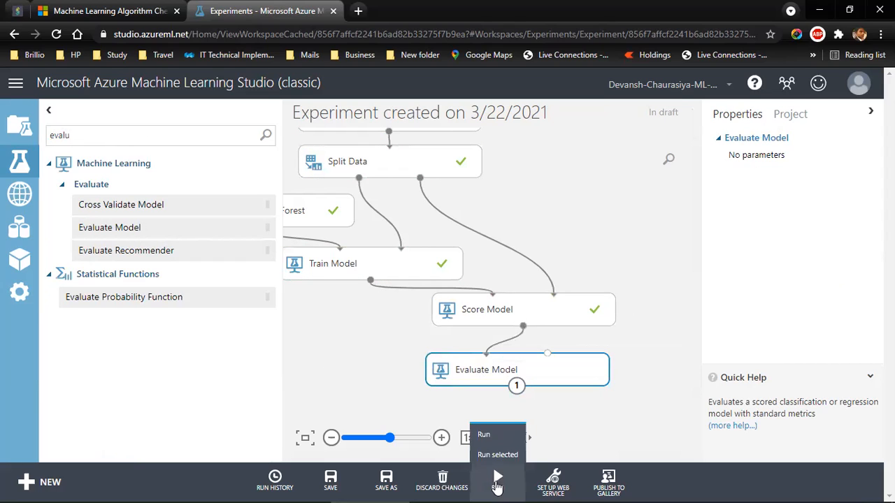
pyautogui.click(488, 455)
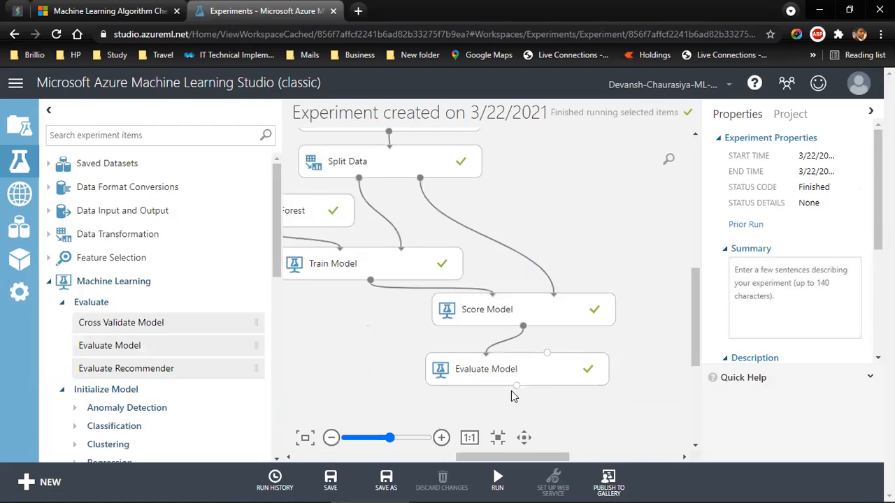
pyautogui.rightClick(516, 385)
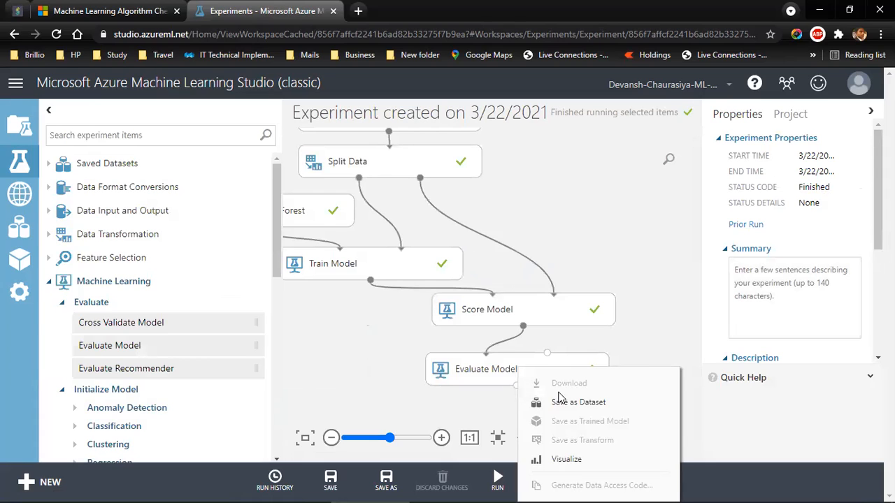
pyautogui.click(565, 459)
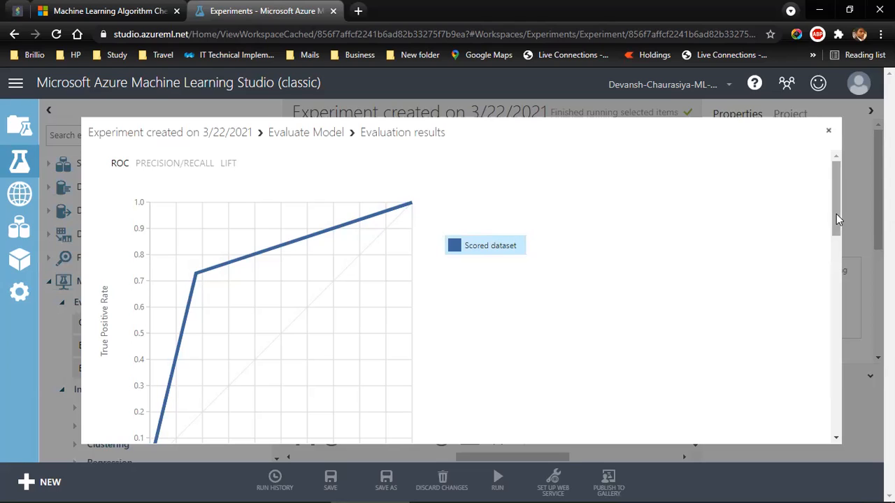
# Step: Examine the ROC curve and the evaluation metrics, from the true and false positive counts to accuracy, precision, recall and AUC
pyautogui.scroll(-1, 837, 214)
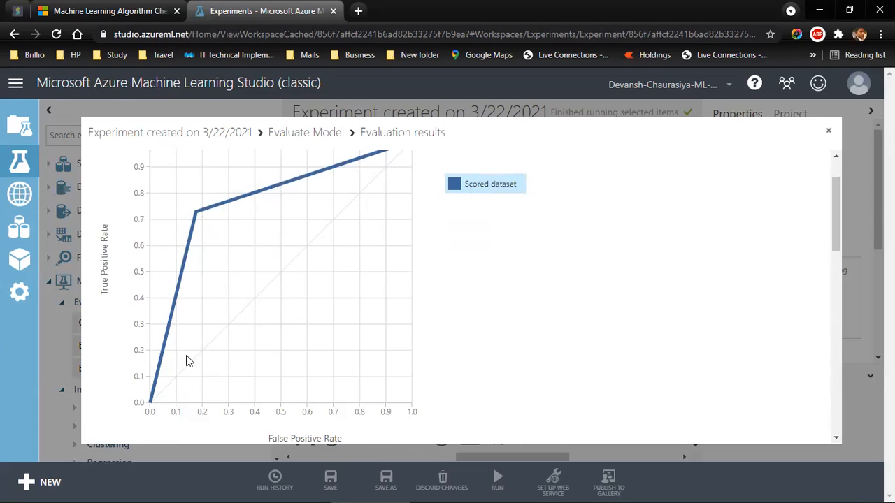
pyautogui.moveTo(832, 227); pyautogui.dragTo(832, 380)
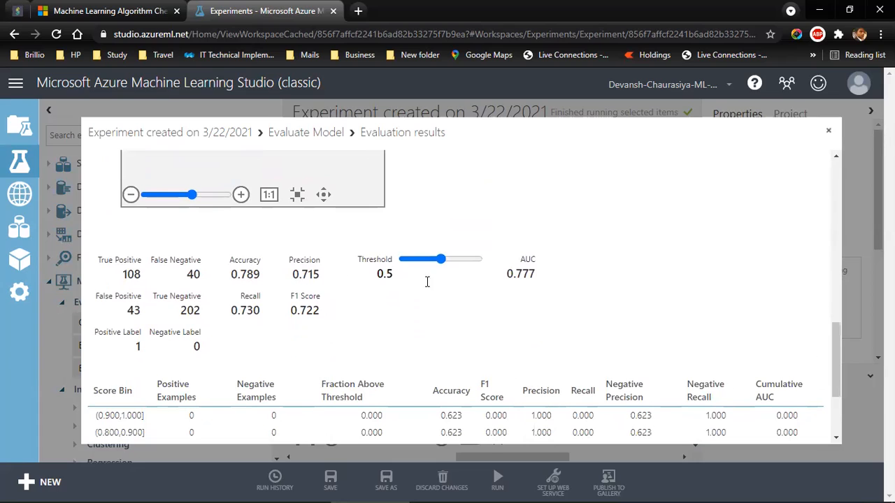
pyautogui.moveTo(841, 372)
pyautogui.mouseDown()
pyautogui.moveTo(830, 221)
pyautogui.moveTo(826, 374)
pyautogui.mouseUp()
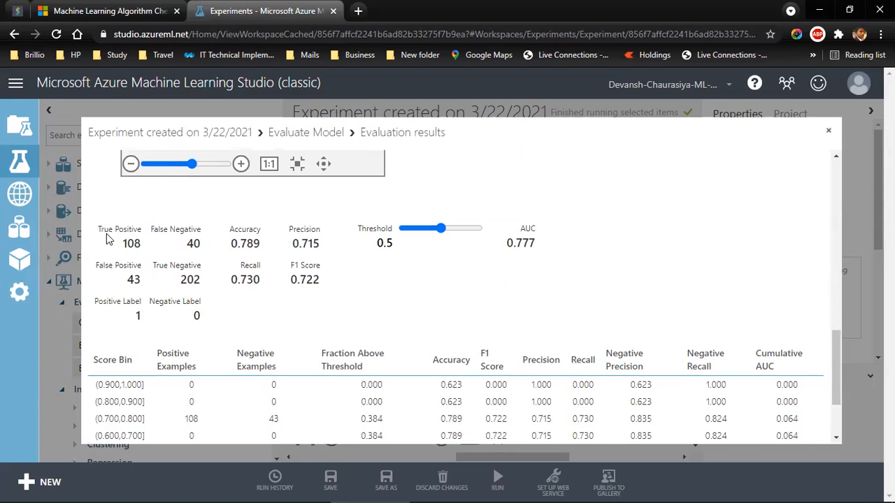
pyautogui.moveTo(100, 230); pyautogui.dragTo(704, 265)
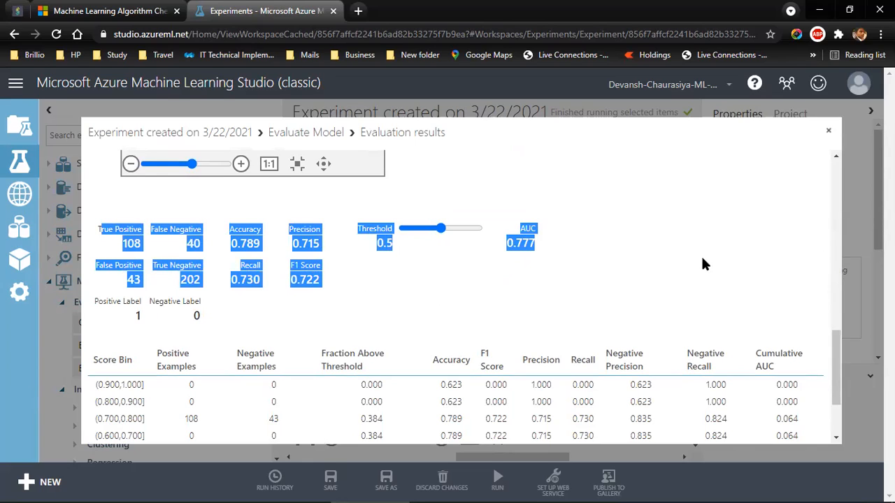
pyautogui.click(126, 244)
pyautogui.moveTo(98, 229); pyautogui.dragTo(137, 231)
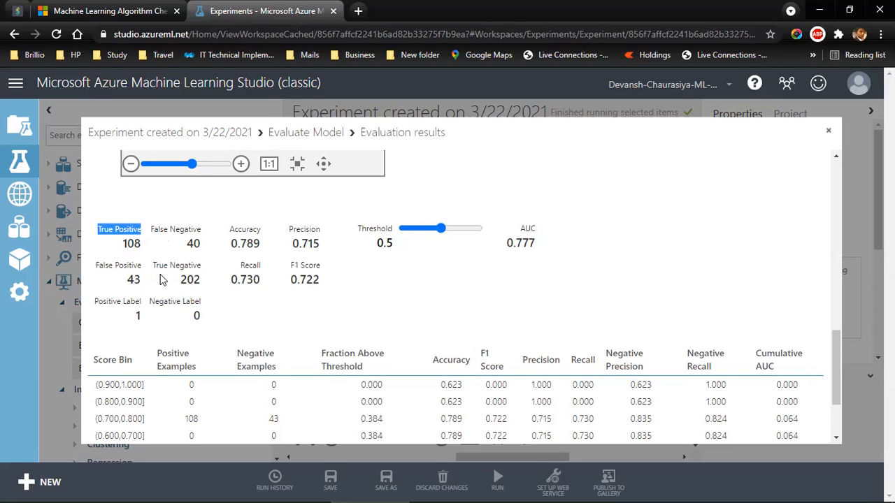
# Step: Switch to the Confusion Matrix workbook in Excel and compare it with the evaluation results in Azure Machine Learning Studio
pyautogui.hotkey('alt', 'Tab')
pyautogui.hotkey('alt', 'Tab')
pyautogui.hotkey('alt', 'Tab')
pyautogui.hotkey('alt', 'Tab')
pyautogui.hotkey('alt', 'Tab')
pyautogui.hotkey('alt', 'Tab')
pyautogui.hotkey('alt', 'Tab')
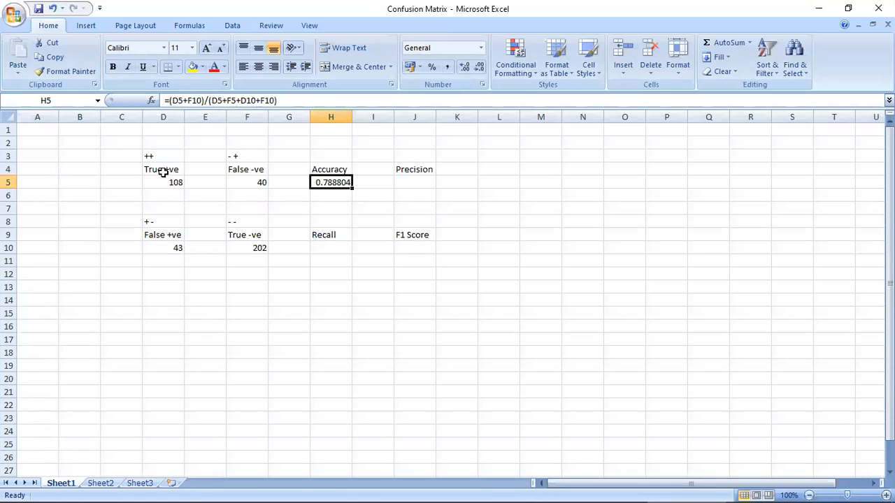
pyautogui.click(162, 173)
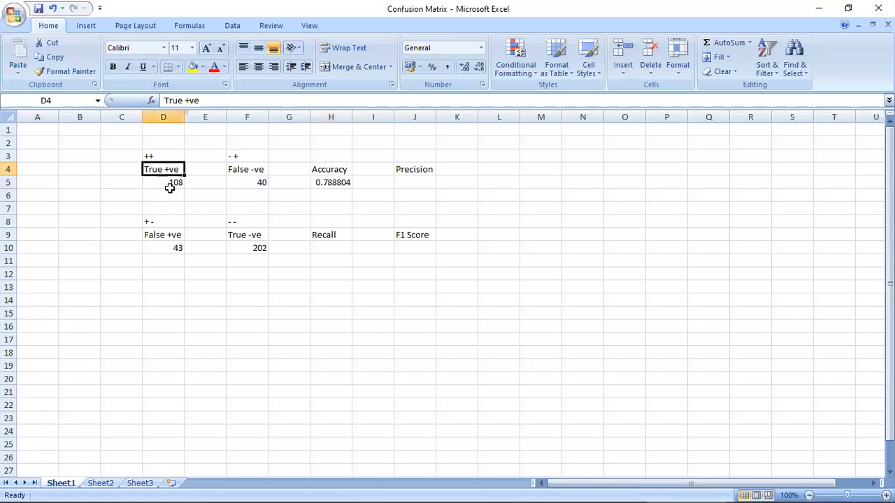
pyautogui.hotkey('alt', 'Tab')
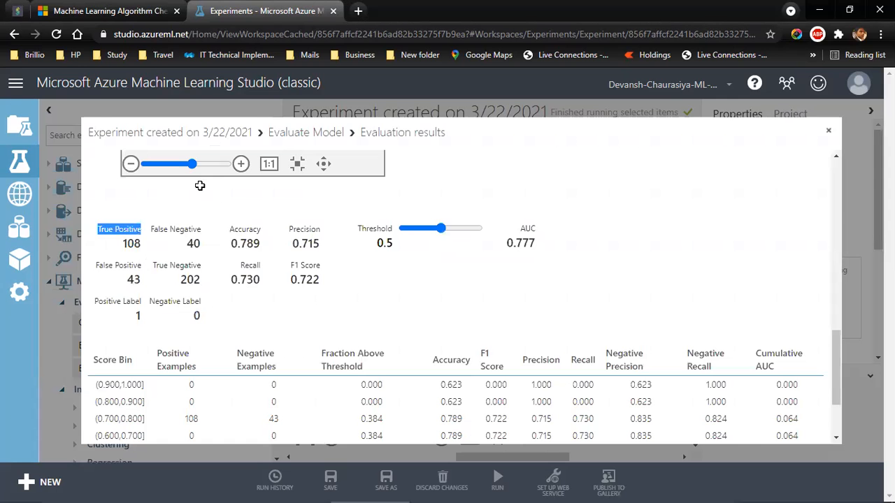
pyautogui.hotkey('alt', 'Tab')
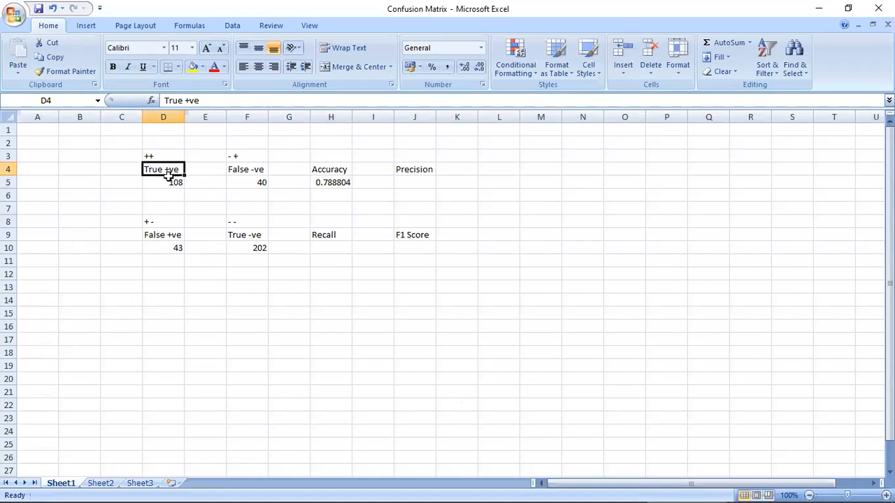
# Step: Examine the True +ve, True -ve, False -ve and False +ve blocks of the confusion matrix on Sheet1
pyautogui.keyDown('shift'); pyautogui.click(172, 180); pyautogui.keyUp('shift')
pyautogui.moveTo(252, 240); pyautogui.dragTo(252, 248)
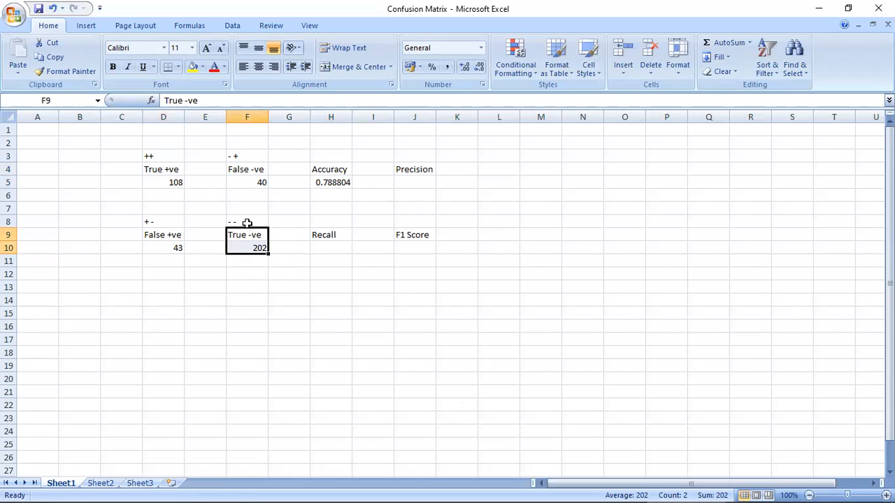
pyautogui.click(248, 223)
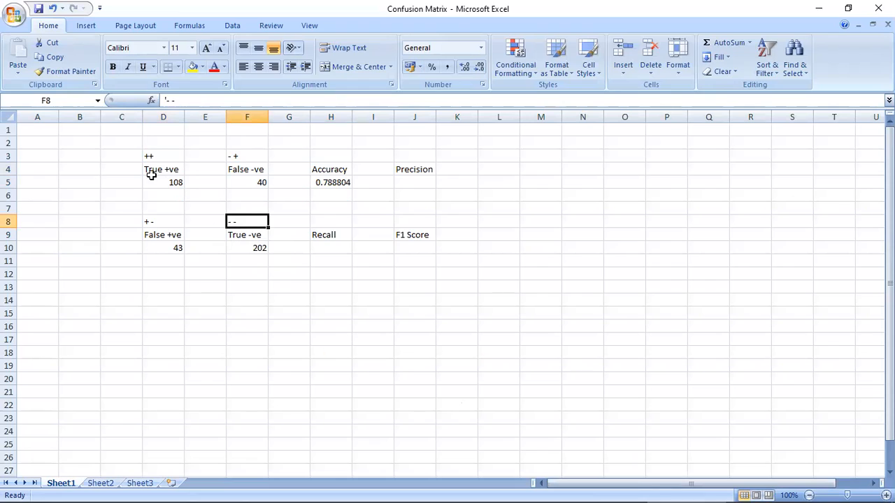
pyautogui.moveTo(148, 156); pyautogui.dragTo(158, 183)
pyautogui.moveTo(244, 224); pyautogui.dragTo(246, 248)
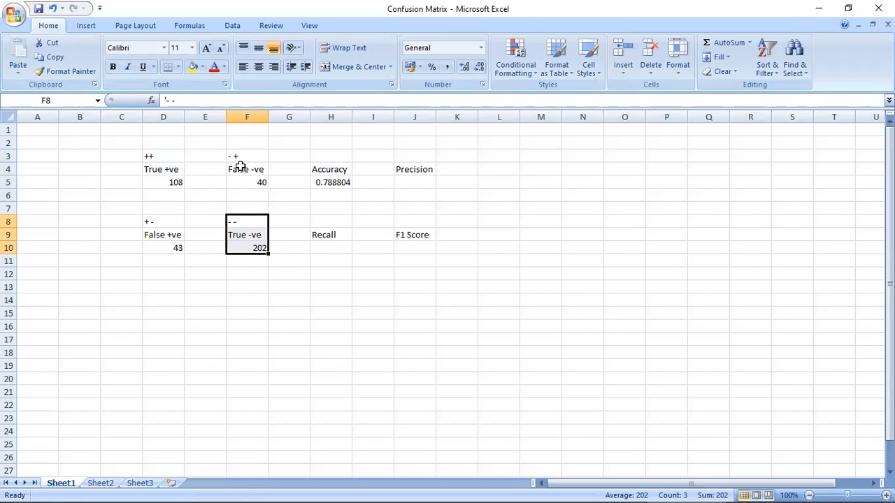
pyautogui.click(243, 170)
pyautogui.click(235, 156)
pyautogui.moveTo(235, 159); pyautogui.dragTo(234, 180)
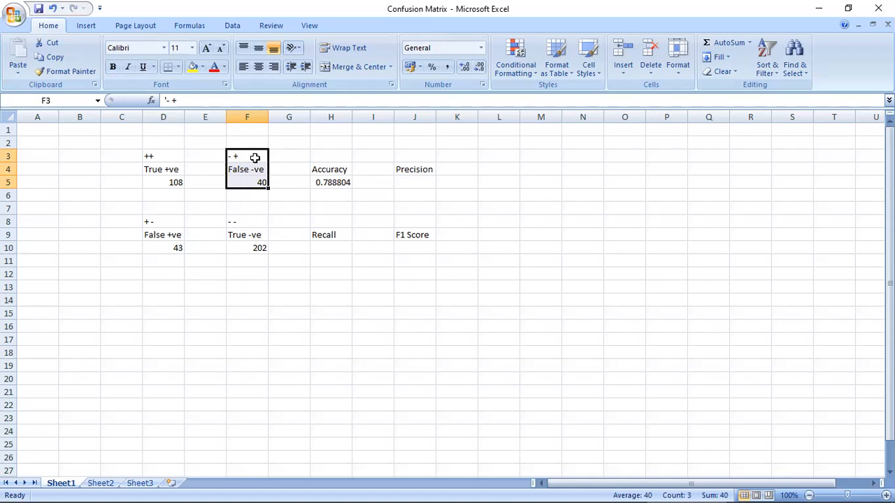
pyautogui.moveTo(152, 224); pyautogui.dragTo(150, 243)
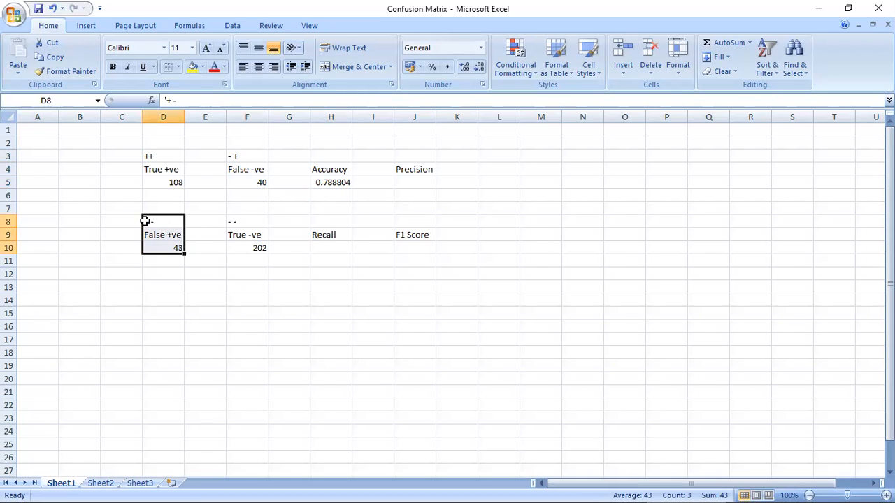
# Step: Compare the correct-prediction blocks True +ve and True -ve with the misprediction blocks False -ve and False +ve on Sheet1
pyautogui.moveTo(147, 156); pyautogui.dragTo(163, 176)
pyautogui.click(163, 170)
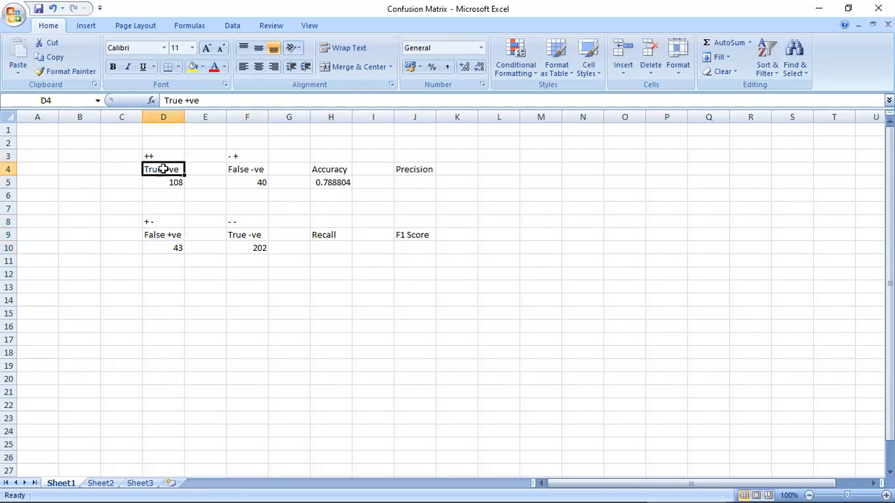
pyautogui.moveTo(234, 225); pyautogui.dragTo(240, 243)
pyautogui.moveTo(235, 160); pyautogui.dragTo(239, 181)
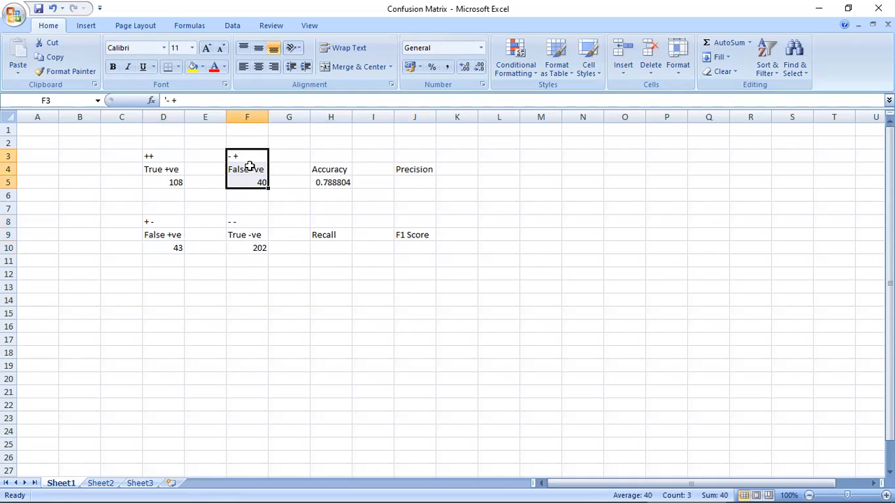
pyautogui.moveTo(158, 222); pyautogui.dragTo(155, 246)
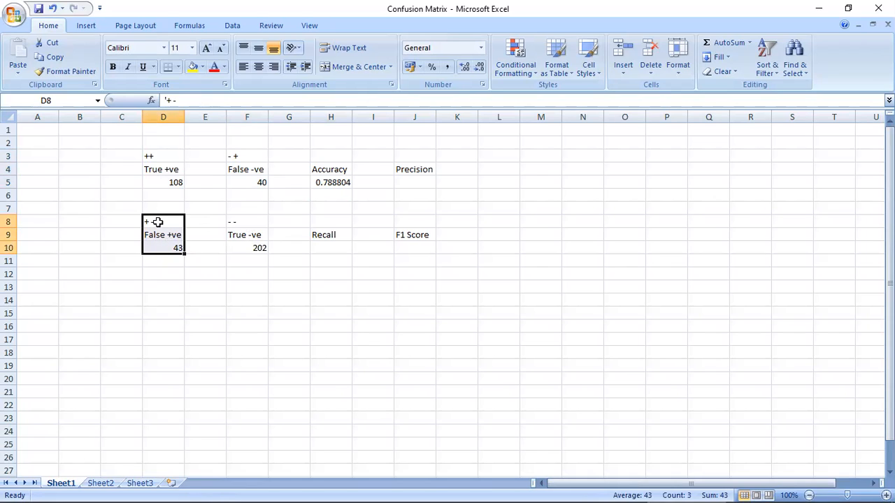
pyautogui.click(158, 223)
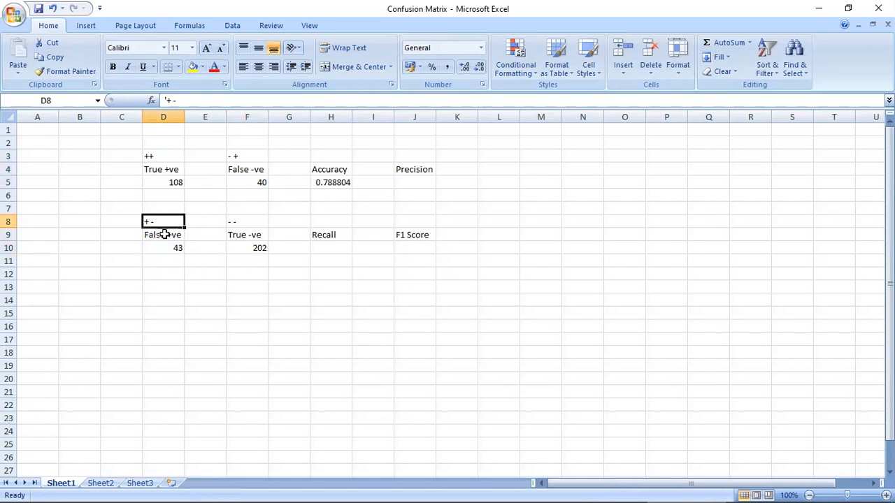
# Step: Inspect the Accuracy formula in H5 and trace its numerator to the True +ve and True -ve counts in D5 and F10
pyautogui.click(344, 178)
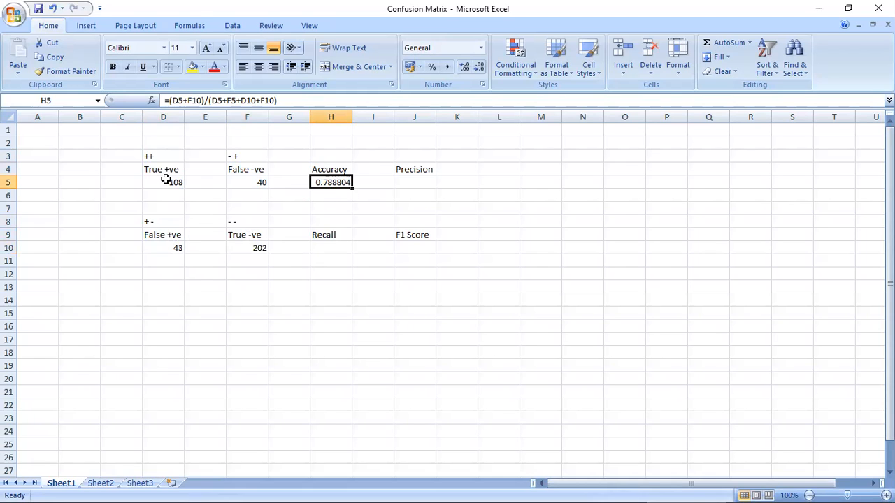
pyautogui.click(138, 194)
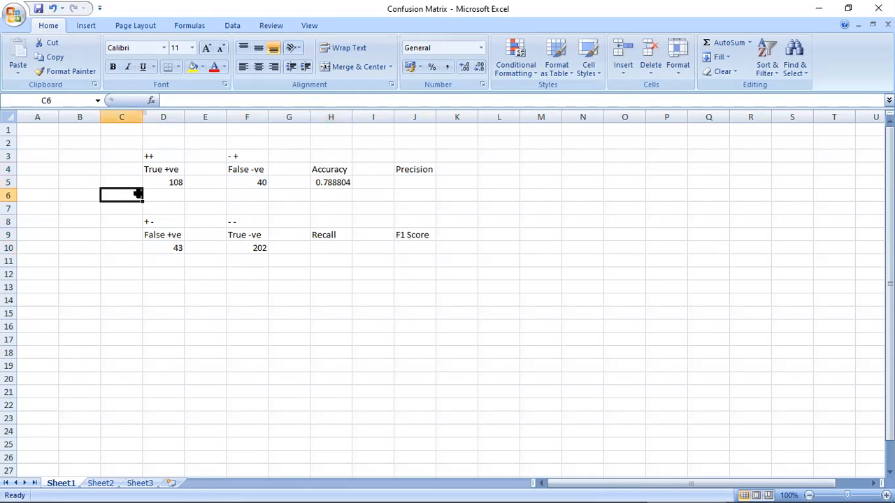
pyautogui.click(154, 157)
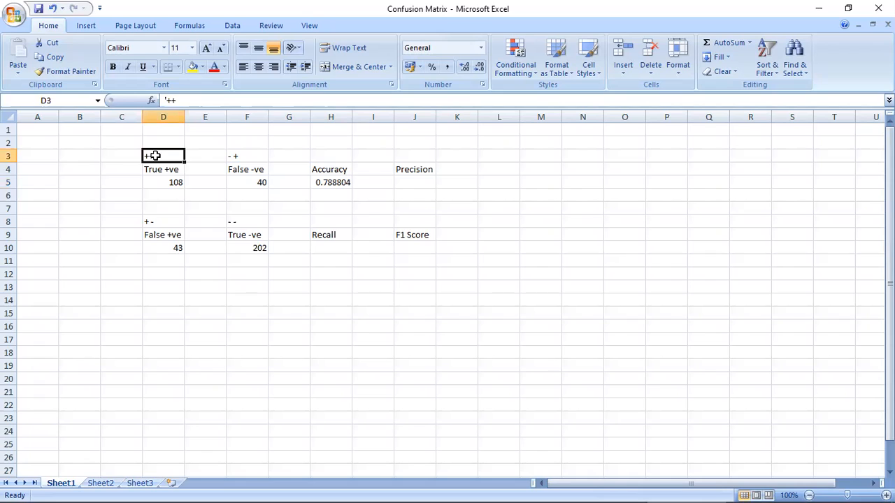
pyautogui.click(241, 223)
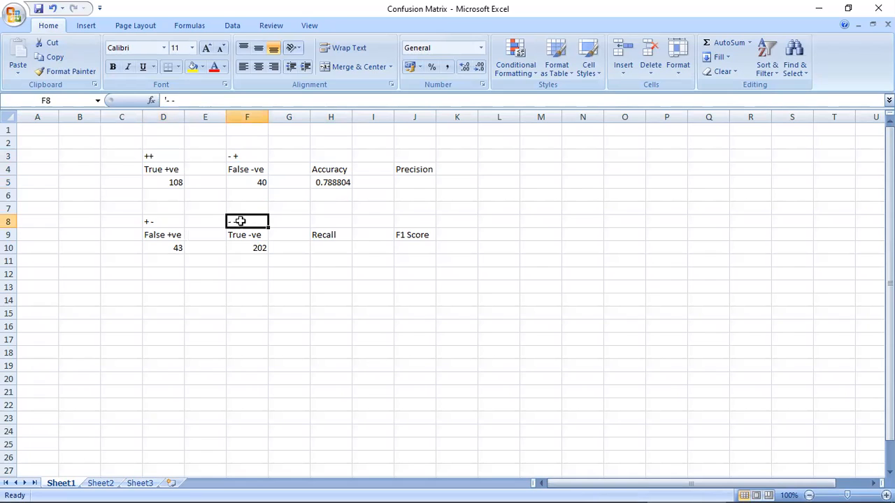
pyautogui.click(166, 181)
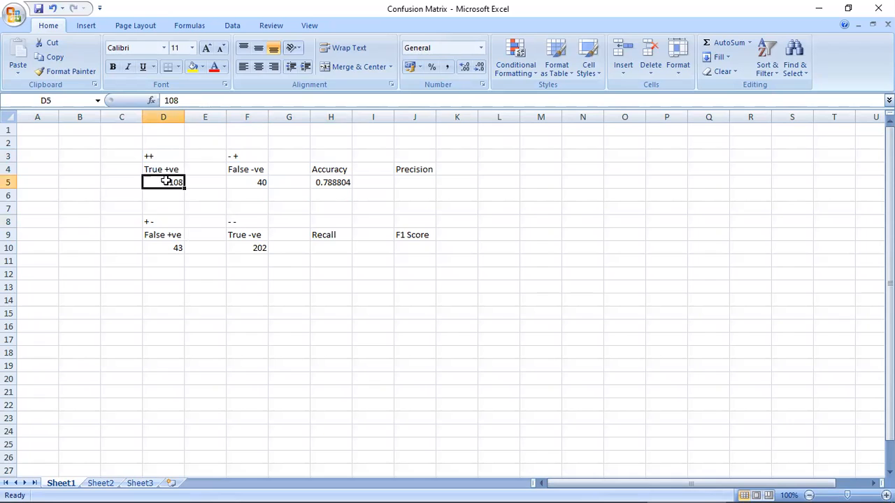
pyautogui.keyDown('ctrl'); pyautogui.click(246, 248); pyautogui.keyUp('ctrl')
pyautogui.moveTo(163, 181); pyautogui.dragTo(244, 249)
pyautogui.click(170, 183)
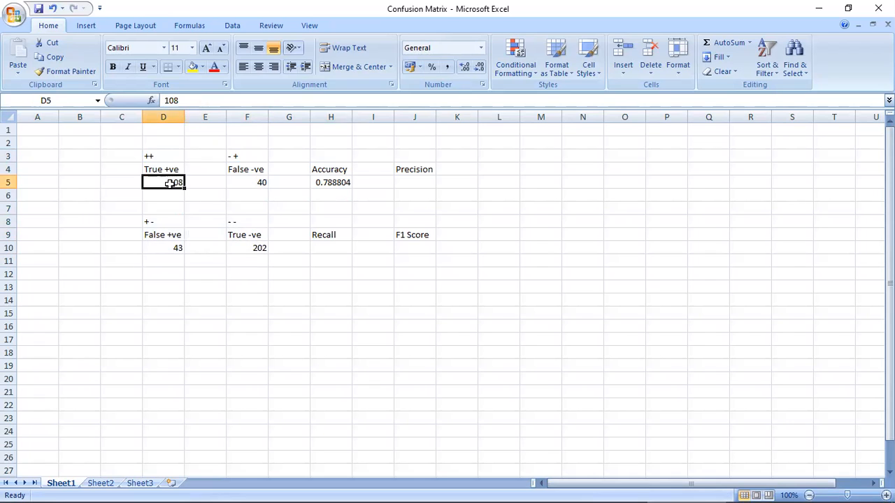
pyautogui.click(249, 248)
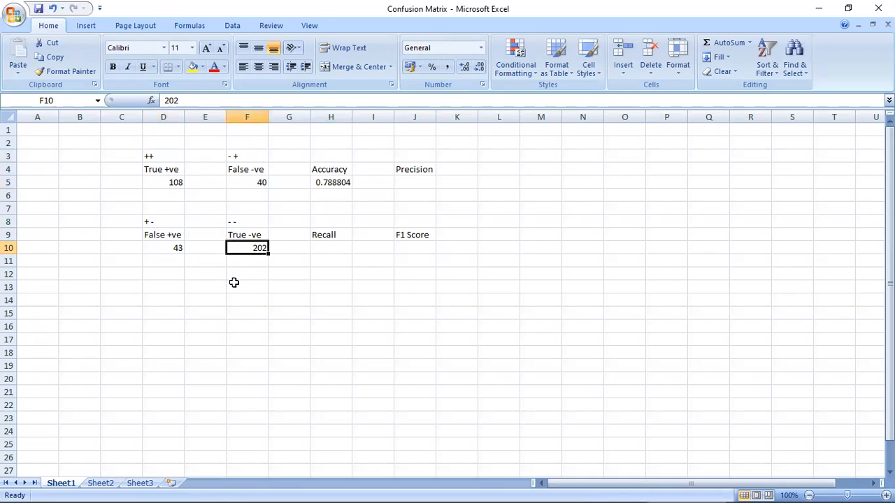
# Step: Trace the Accuracy denominator through all four matrix counts and check the cell references highlighted by the formula in H5
pyautogui.click(170, 183)
pyautogui.keyDown('ctrl'); pyautogui.click(243, 183); pyautogui.keyUp('ctrl')
pyautogui.keyDown('ctrl'); pyautogui.click(249, 253); pyautogui.keyUp('ctrl')
pyautogui.keyDown('ctrl'); pyautogui.click(170, 248); pyautogui.keyUp('ctrl')
pyautogui.doubleClick(330, 182)
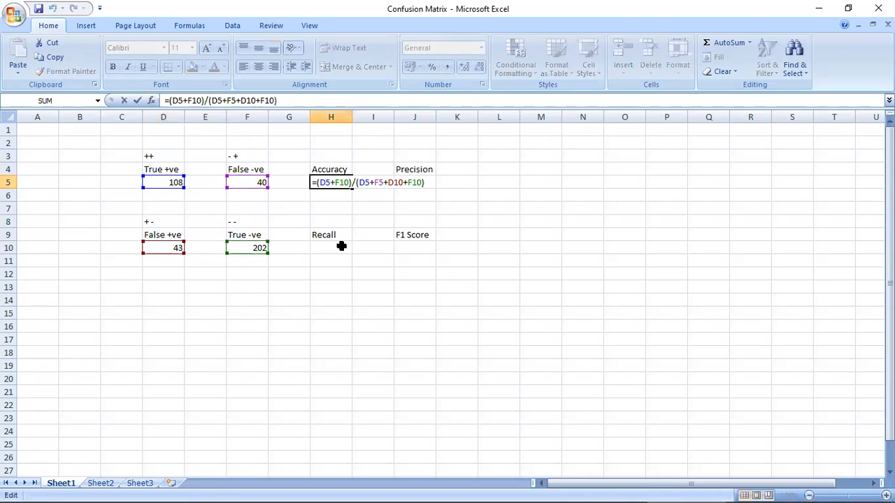
pyautogui.press('Escape')
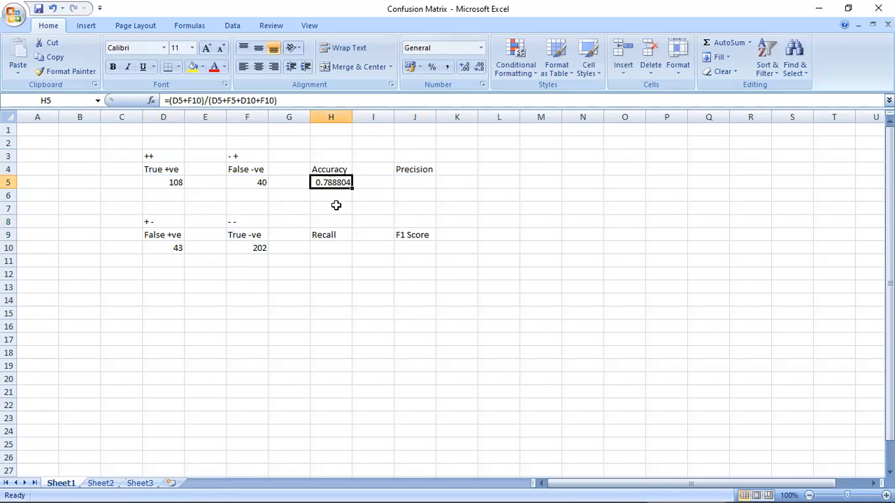
# Step: Switch to Azure Machine Learning Studio, check the Accuracy metric and the score bin table, and close the evaluation results
pyautogui.hotkey('alt', 'Tab')
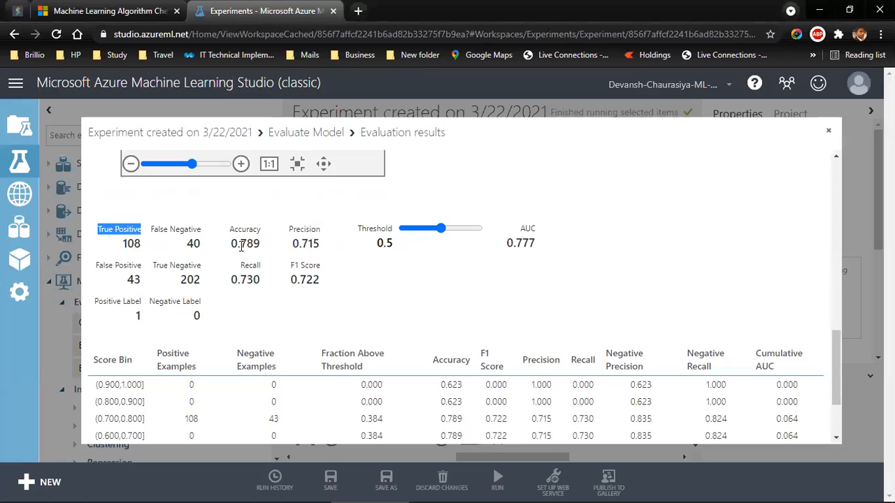
pyautogui.moveTo(233, 244); pyautogui.dragTo(279, 246)
pyautogui.click(252, 245)
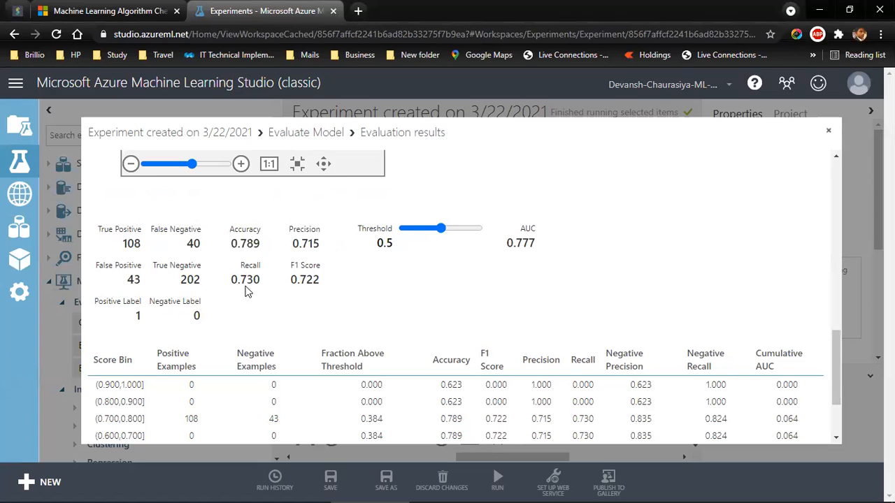
pyautogui.scroll(-2, 251, 281)
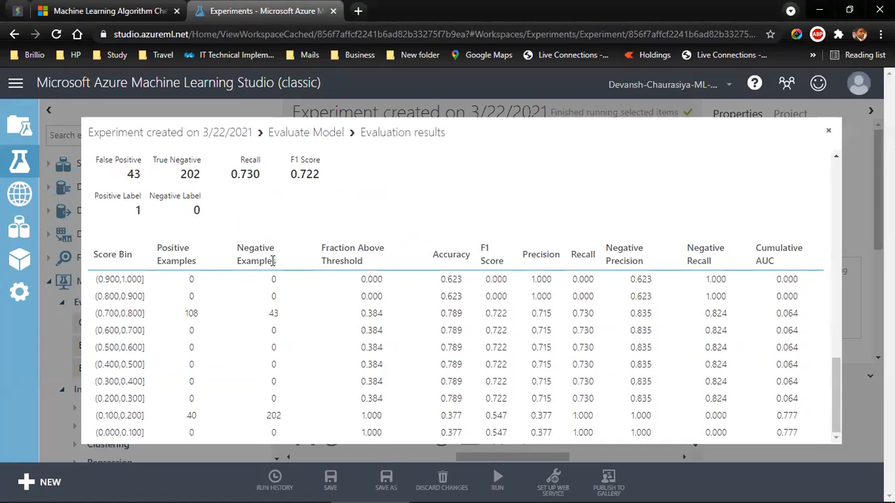
pyautogui.click(828, 135)
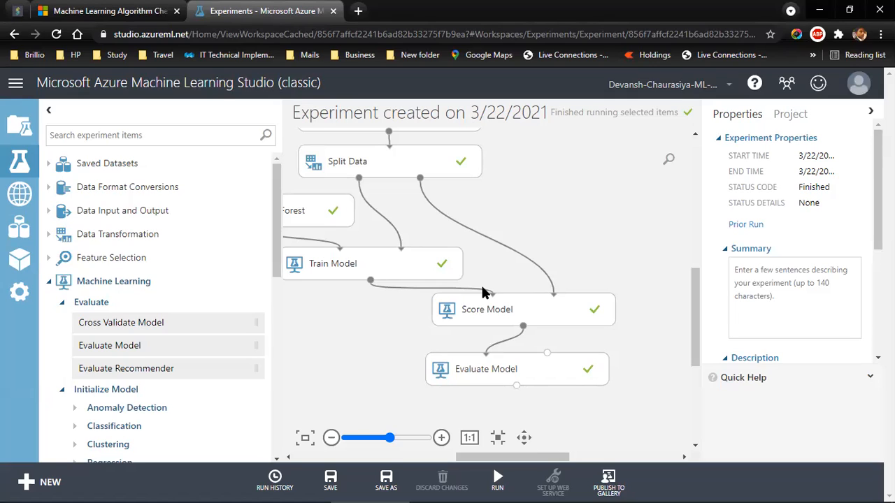
# Step: Switch to the ML training presentation in PowerPoint and read the first steps in refining an ML model on slide 10
pyautogui.hotkey('alt', 'Tab')
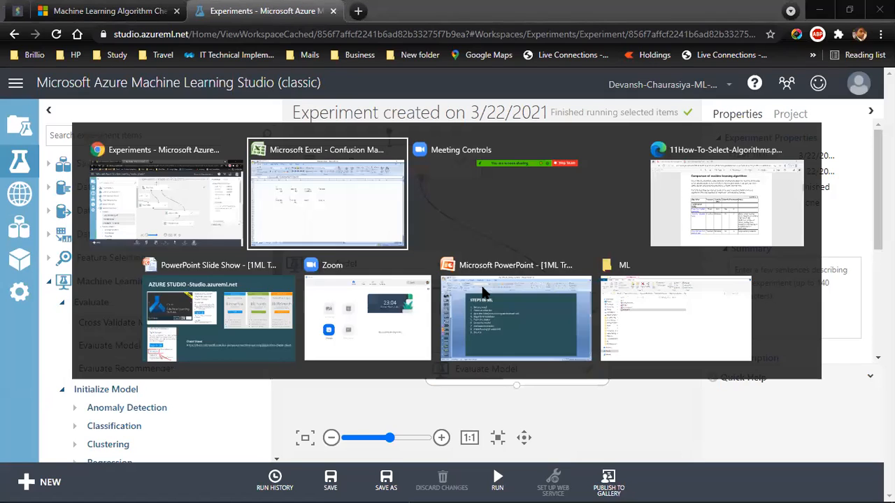
pyautogui.hotkey('alt', 'Tab')
pyautogui.hotkey('alt', 'Tab')
pyautogui.hotkey('alt', 'Tab')
pyautogui.hotkey('alt', 'Tab')
pyautogui.hotkey('alt', 'Tab')
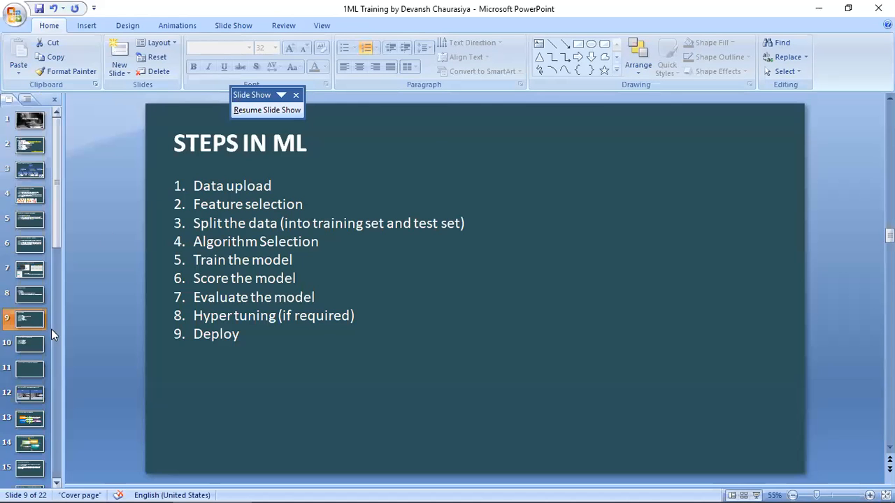
pyautogui.click(31, 344)
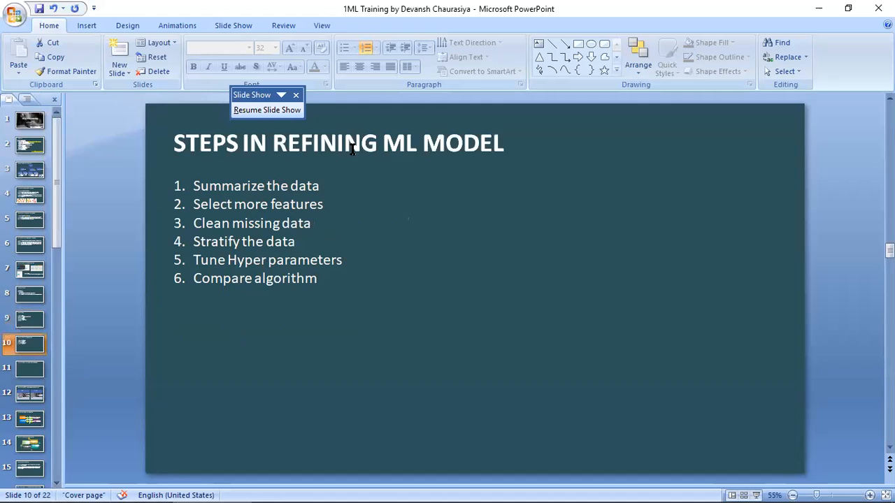
pyautogui.moveTo(193, 188)
pyautogui.mouseDown()
pyautogui.moveTo(318, 179)
pyautogui.moveTo(327, 203)
pyautogui.mouseUp()
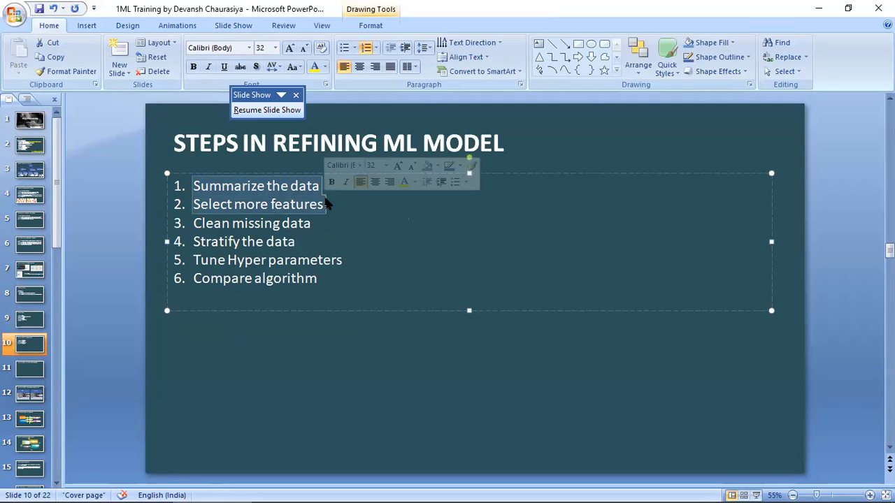
pyautogui.click(196, 192)
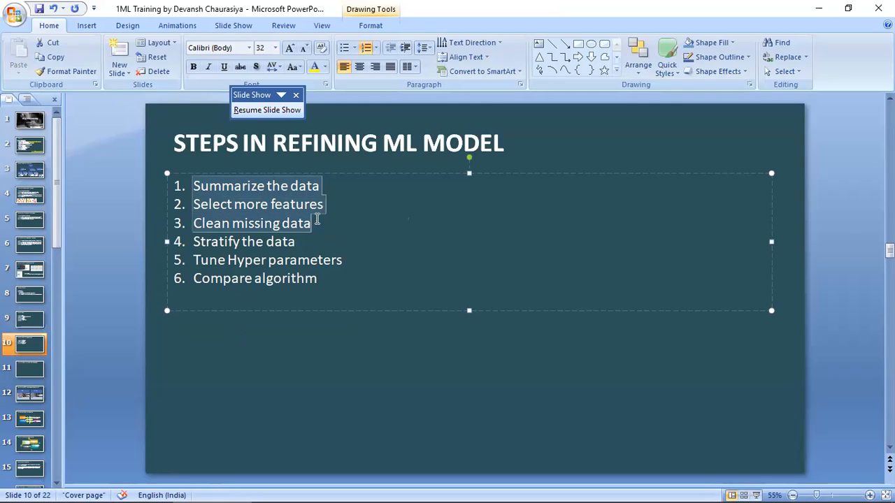